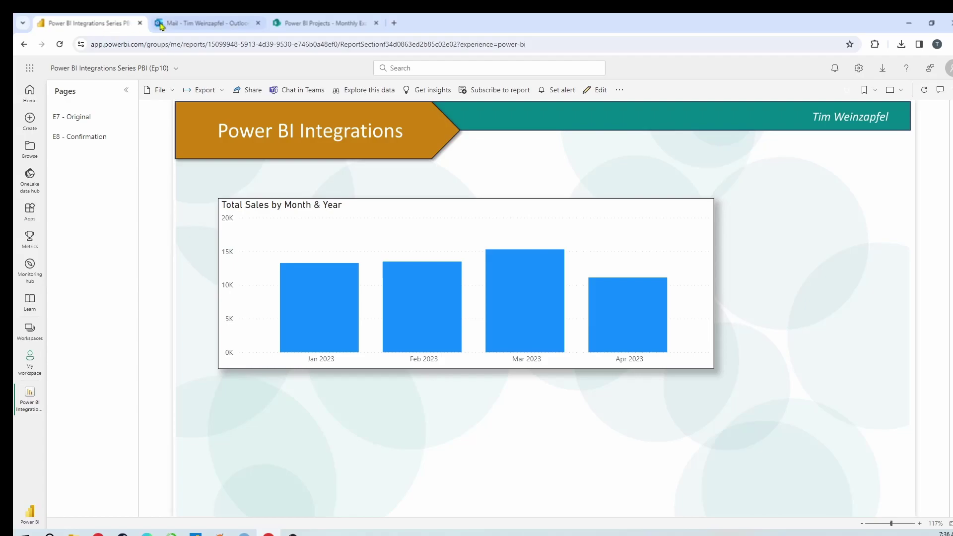
# Step: Switch to Outlook to read the Monthly Sales File email, and check the Monthly Excel Files folder in SharePoint
pyautogui.click(192, 30)
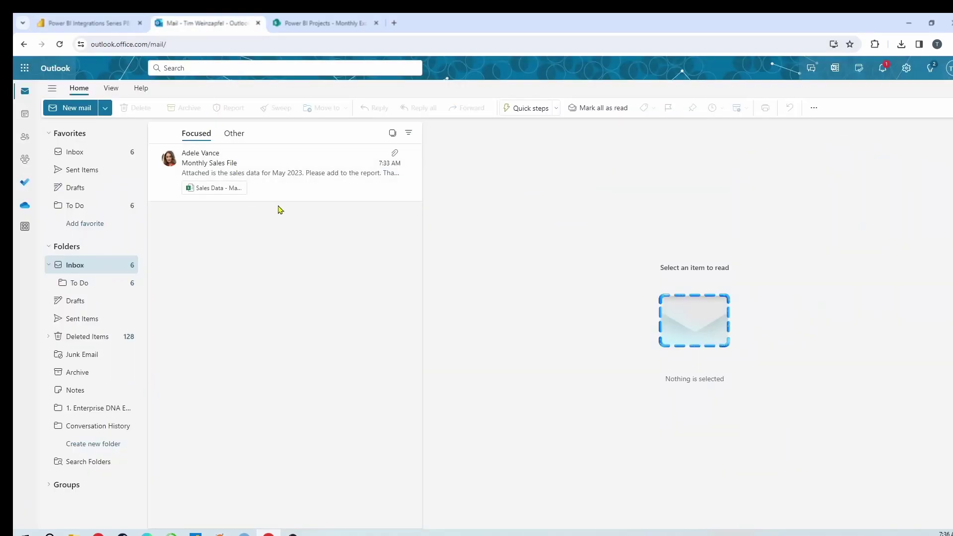
pyautogui.click(276, 177)
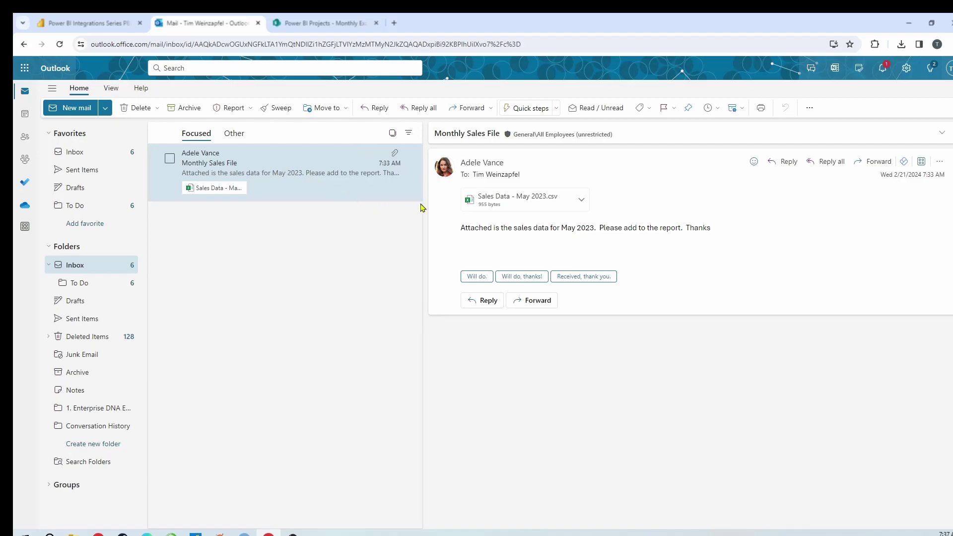
pyautogui.click(323, 25)
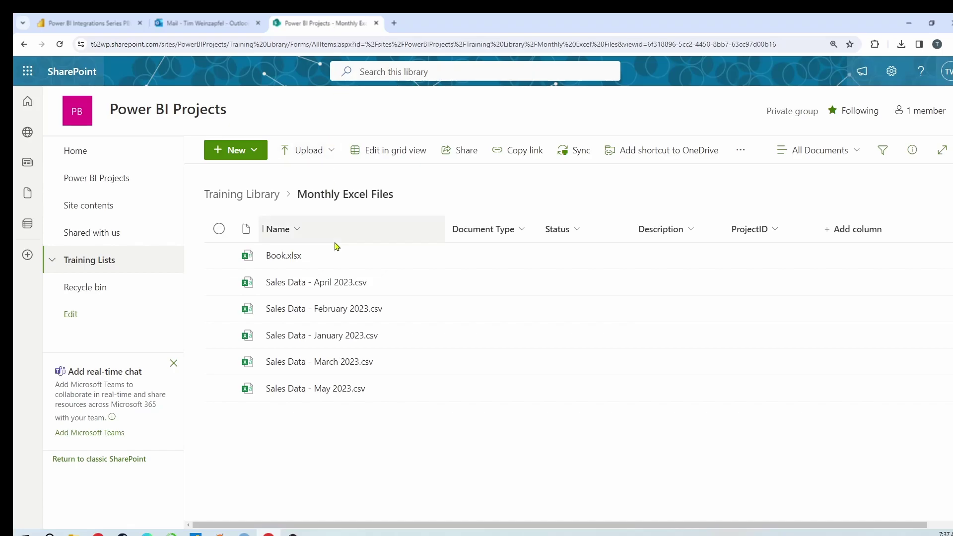
pyautogui.moveTo(334, 394)
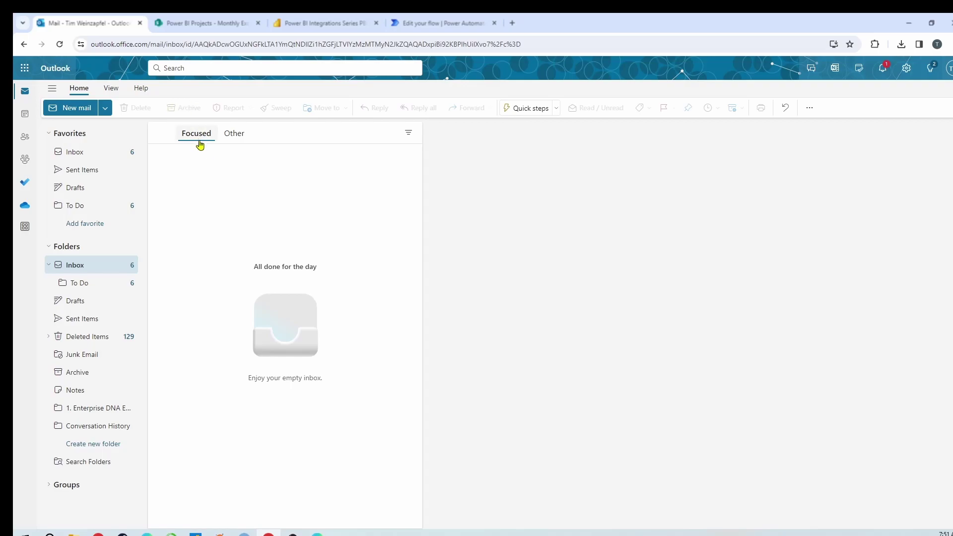
# Step: Check the inbox, reload the Monthly Excel Files folder in SharePoint, and reload the Power BI sales report to look for May 2023 data
pyautogui.click(205, 27)
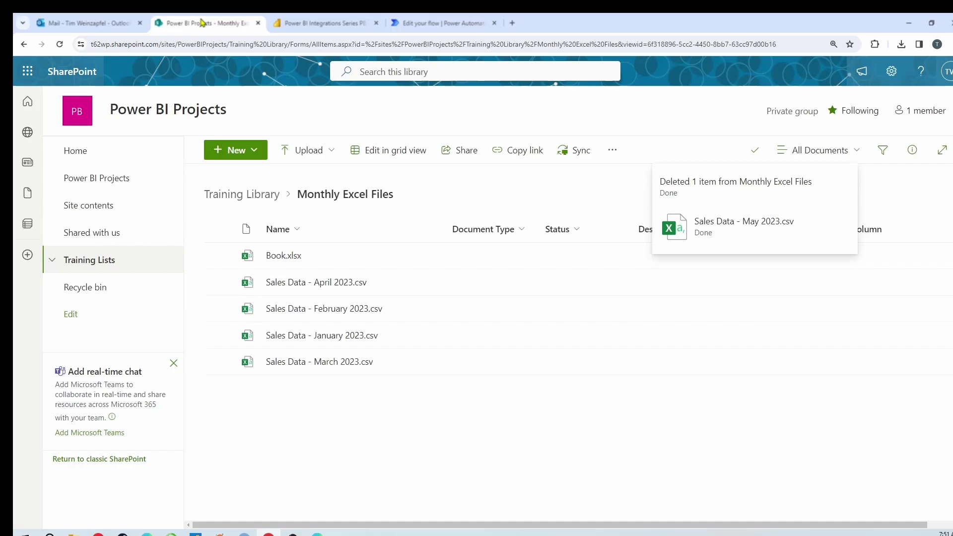
pyautogui.click(322, 24)
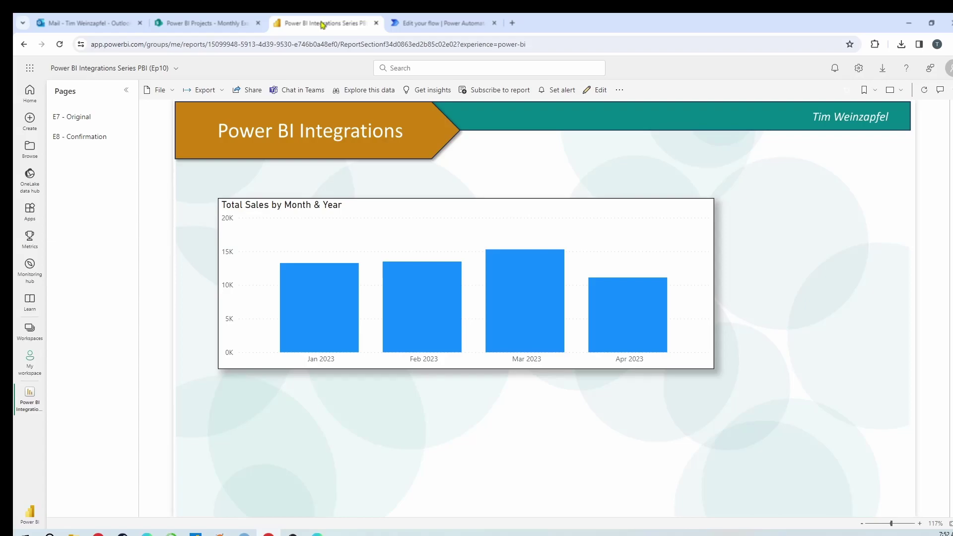
pyautogui.click(109, 23)
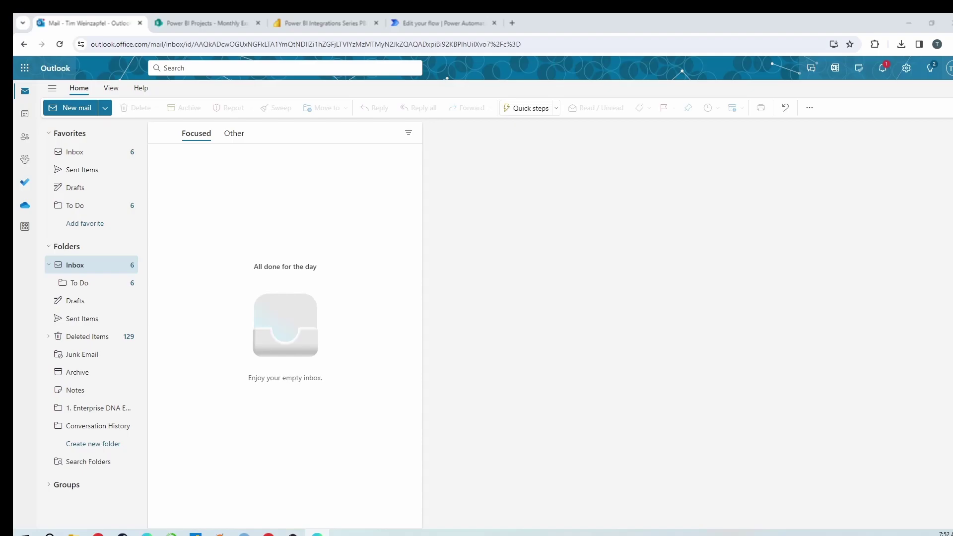
pyautogui.click(174, 20)
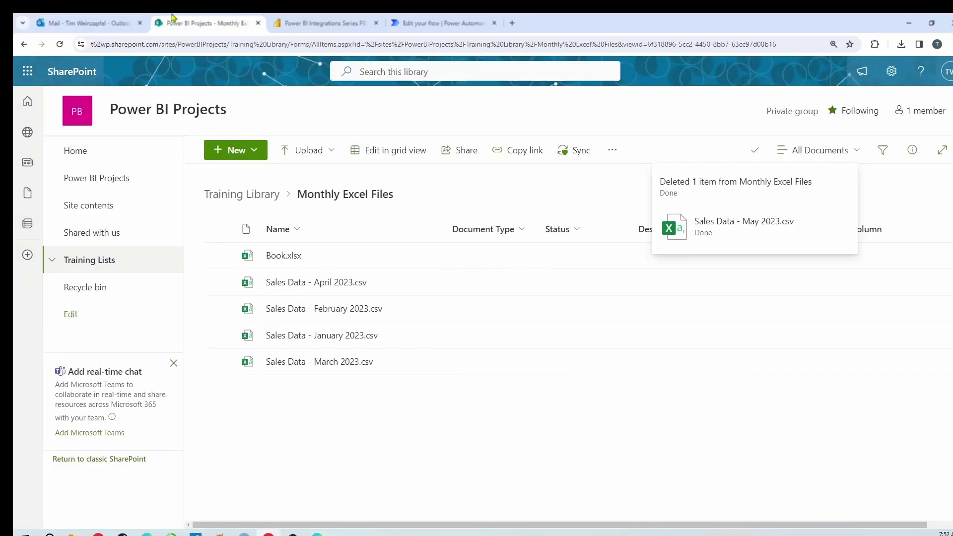
pyautogui.click(60, 44)
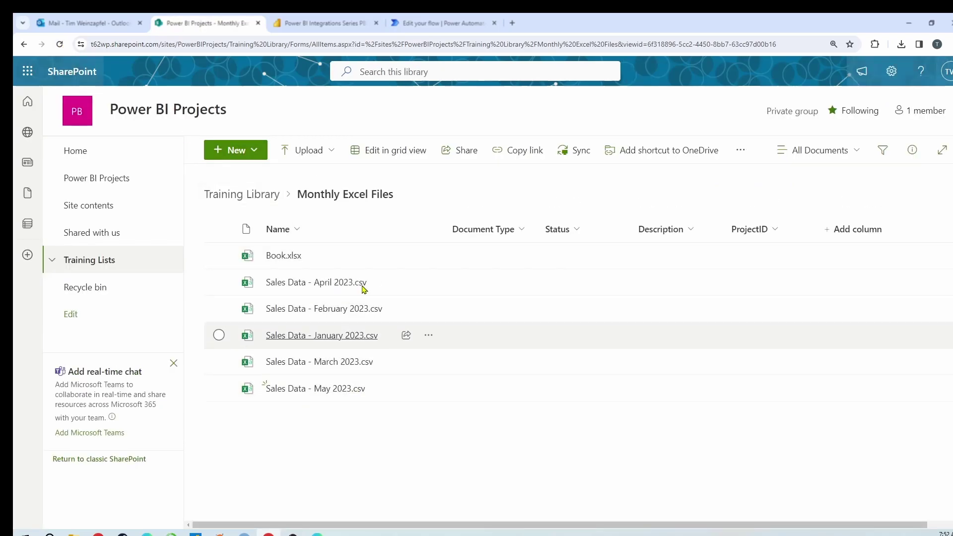
pyautogui.click(327, 22)
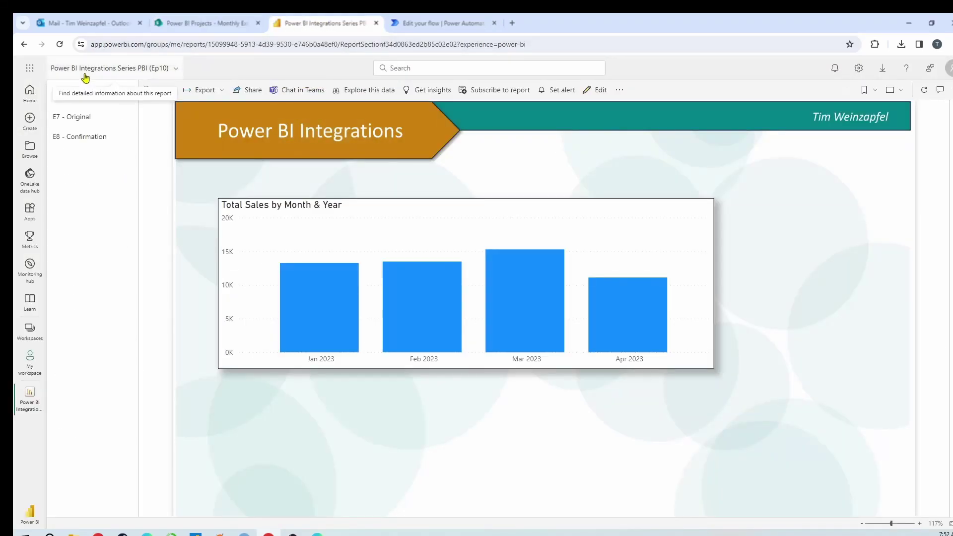
pyautogui.click(59, 44)
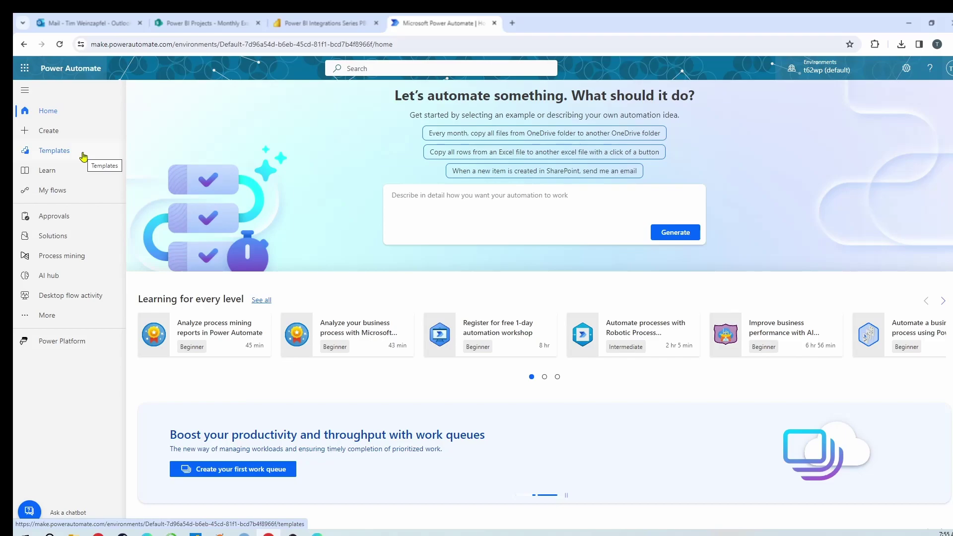
# Step: Open the E10 - Automatically Save Data Files flow for editing, examine its Apply to each step, and return to its details page
pyautogui.click(56, 192)
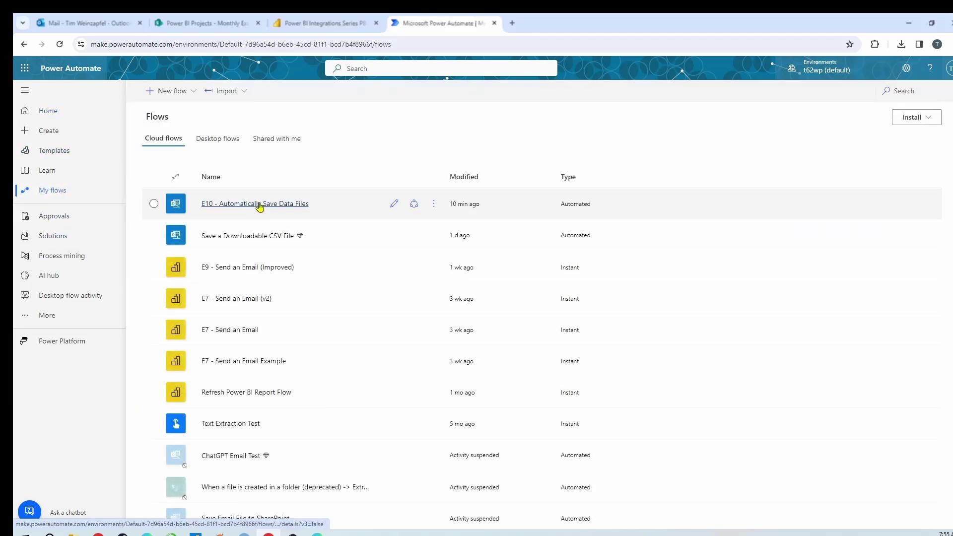
pyautogui.click(394, 204)
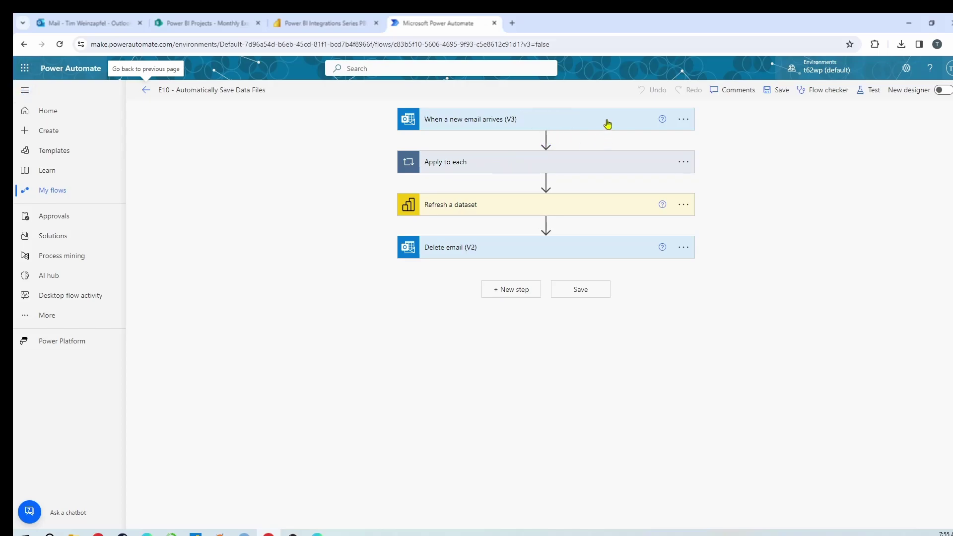
pyautogui.click(603, 163)
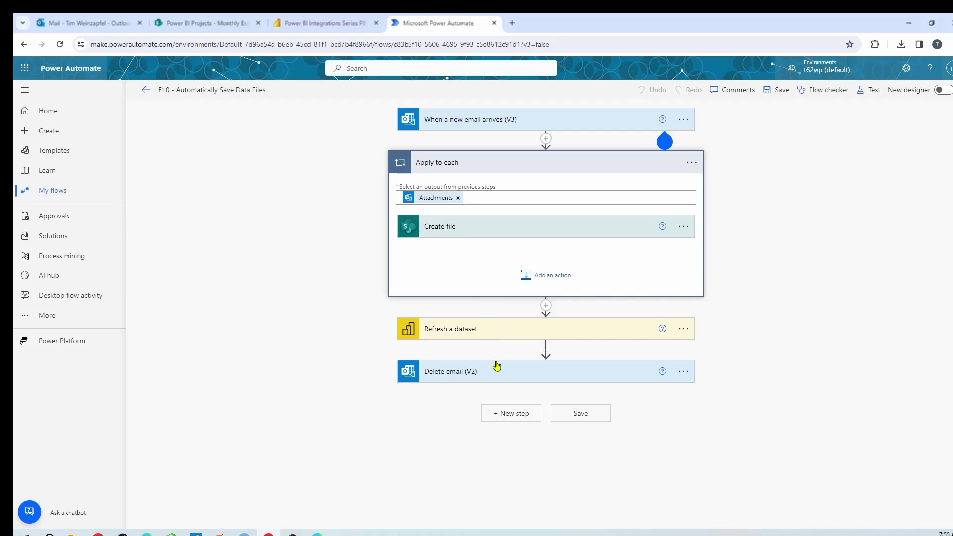
pyautogui.click(146, 91)
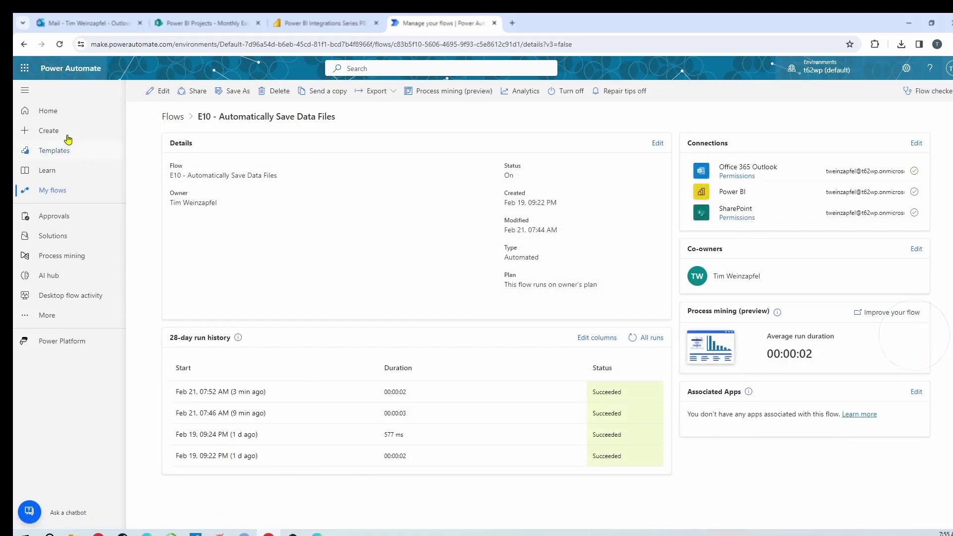
# Step: Create a blank automated cloud flow without a preset name or trigger, and turn off the new designer
pyautogui.click(50, 133)
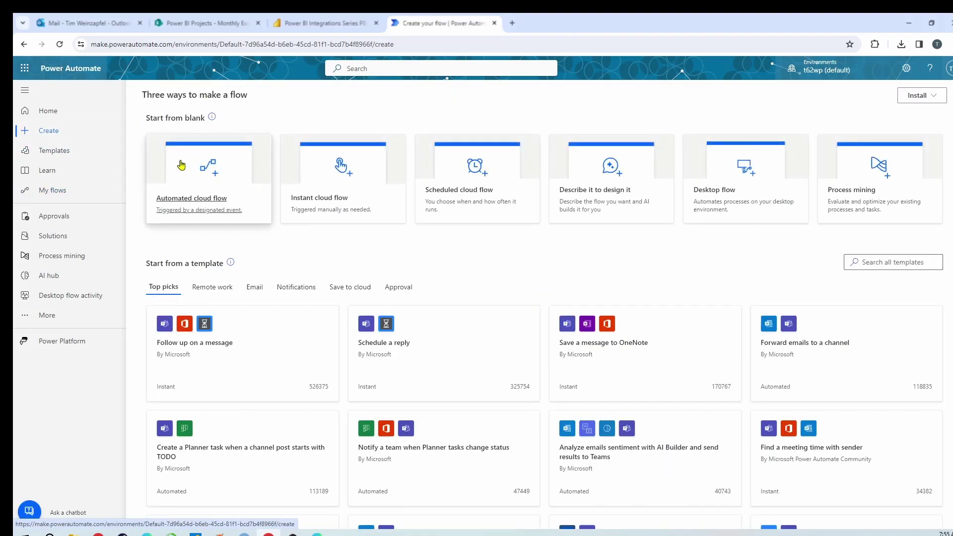
pyautogui.click(198, 175)
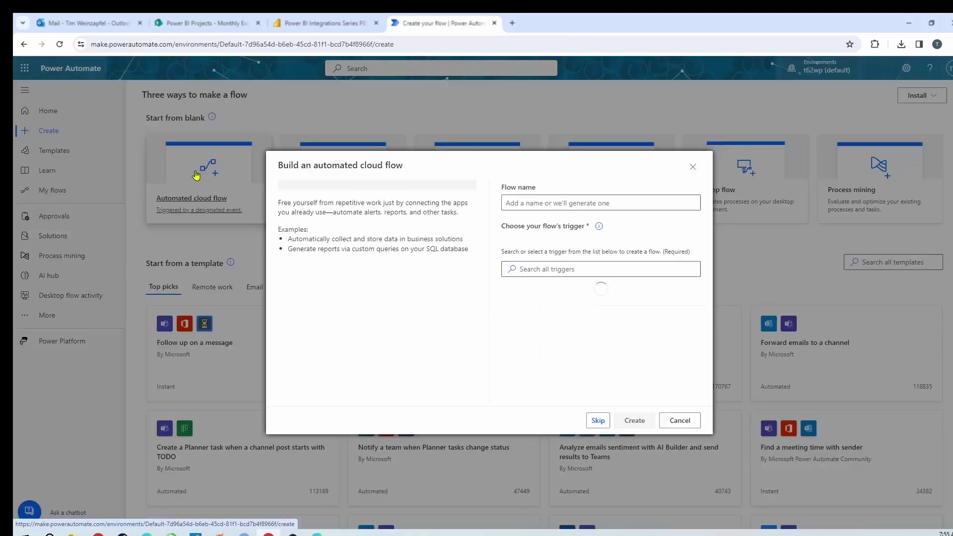
pyautogui.click(598, 420)
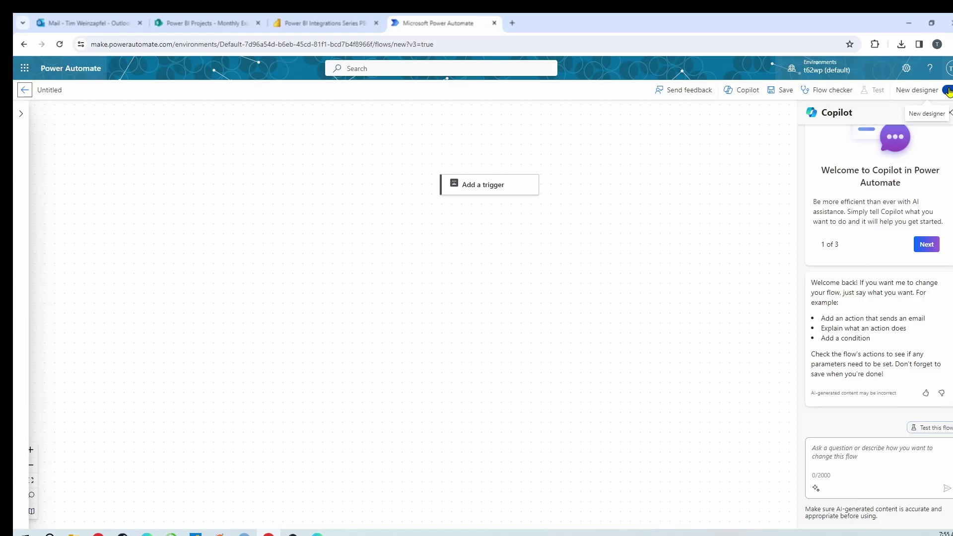
pyautogui.click(947, 90)
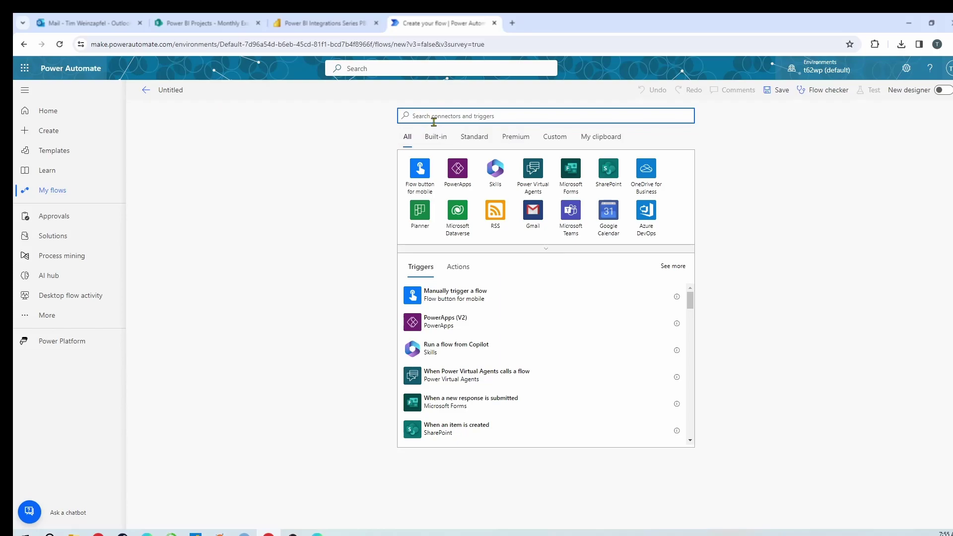
# Step: Add the Office 365 Outlook trigger When a new email arrives (V3) and show its advanced options
pyautogui.write('when an email arrive')
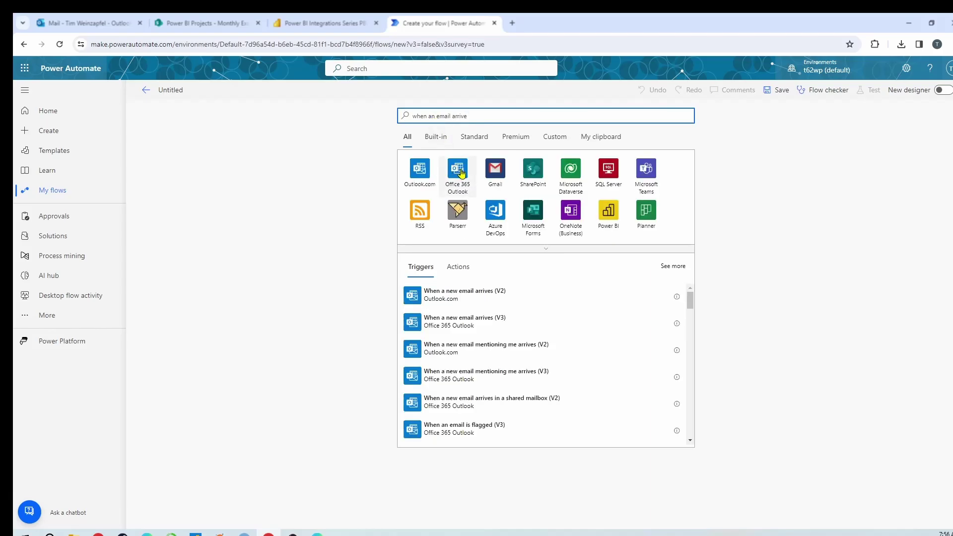
pyautogui.click(458, 171)
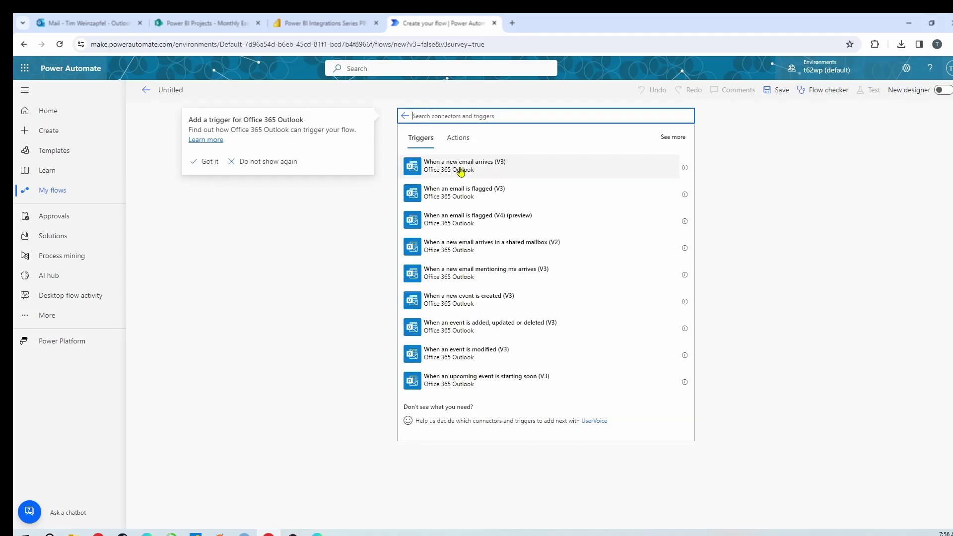
pyautogui.click(449, 168)
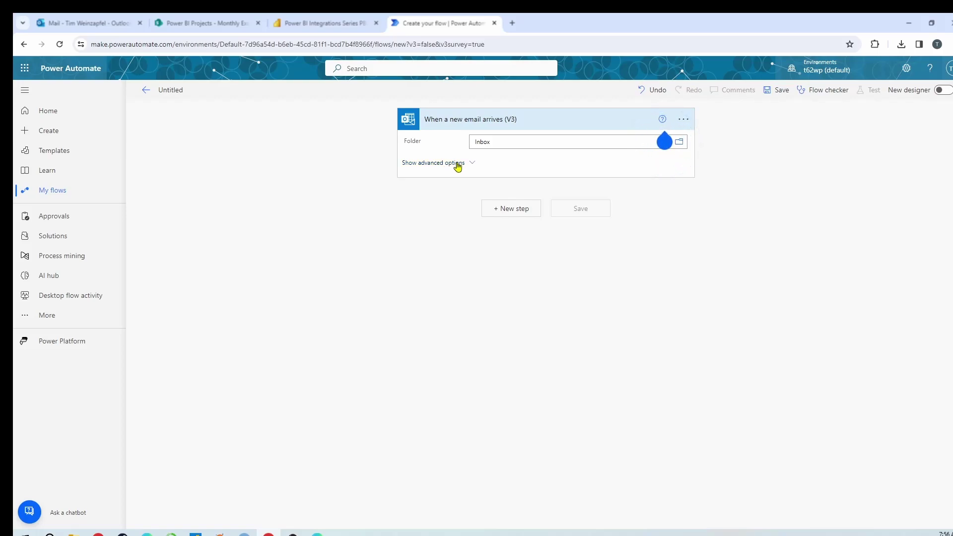
pyautogui.click(455, 165)
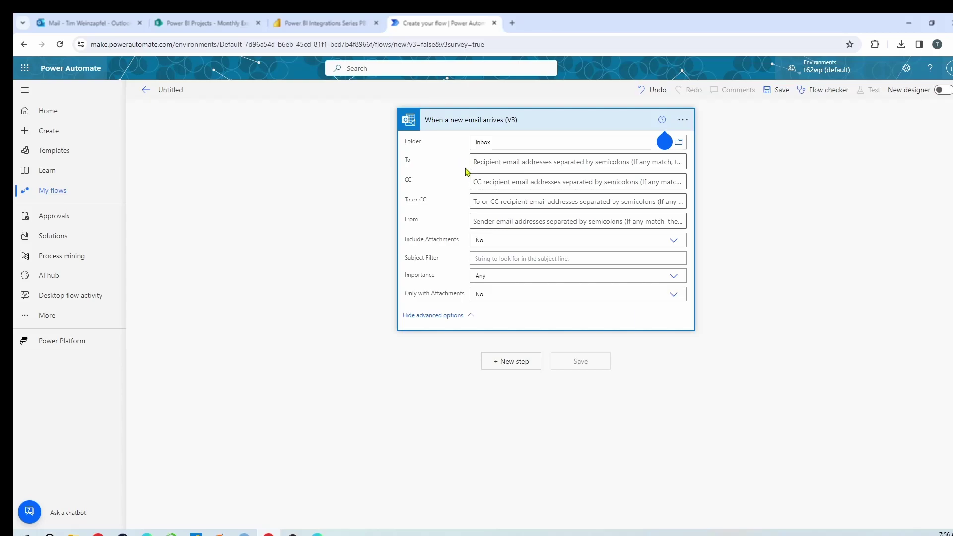
# Step: Copy the subject of the latest deleted sales email in Outlook and set the Power Automate trigger's Subject Filter to "Monthly Sales File"
pyautogui.moveTo(442, 259); pyautogui.dragTo(406, 263)
pyautogui.click(94, 23)
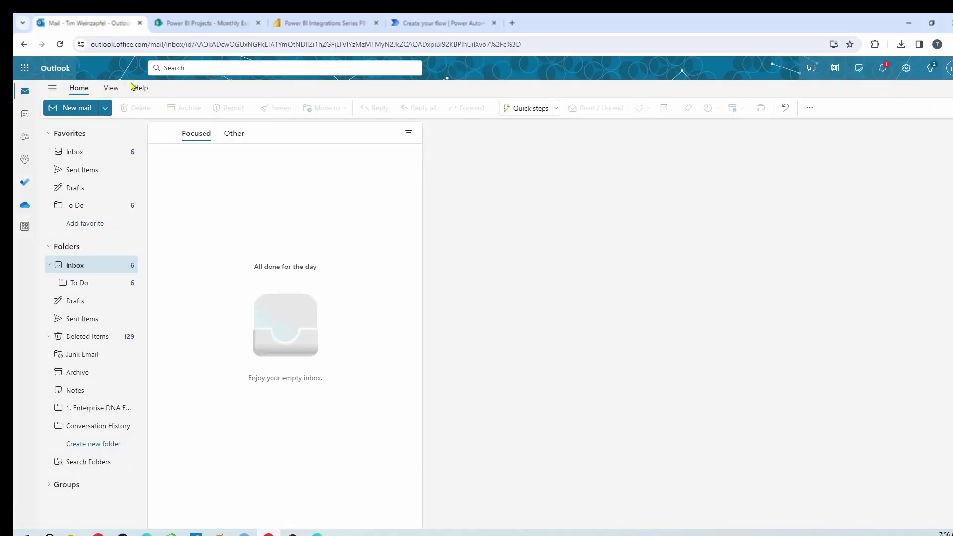
pyautogui.click(83, 337)
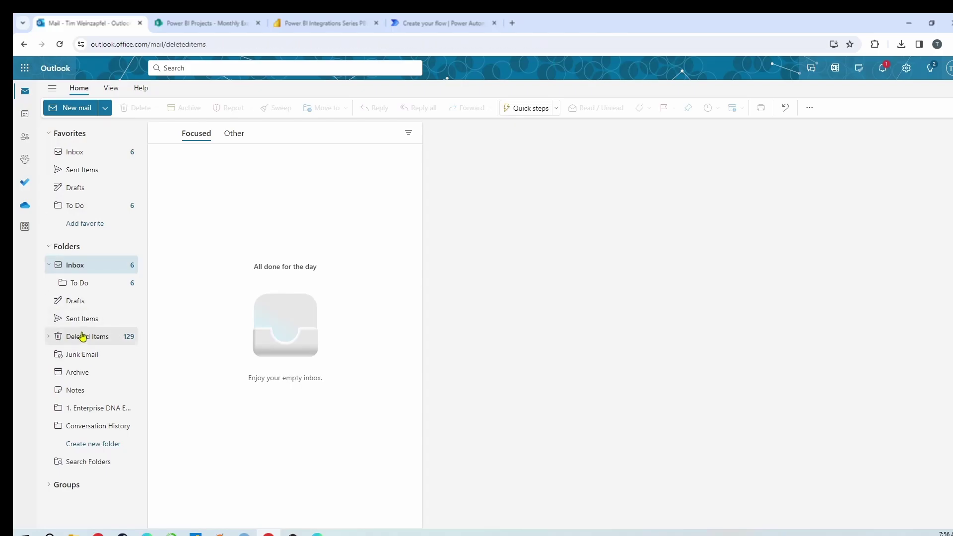
pyautogui.click(216, 204)
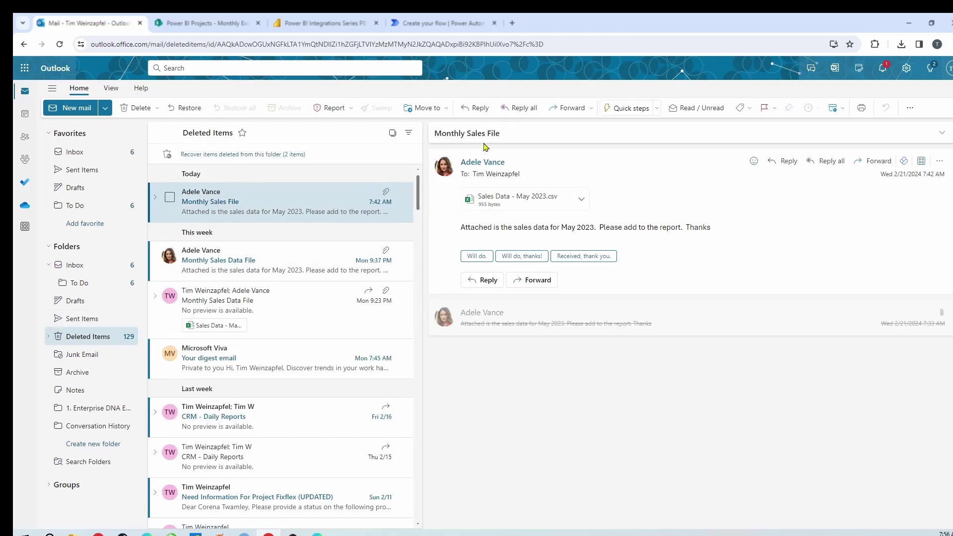
pyautogui.moveTo(502, 133); pyautogui.dragTo(435, 134)
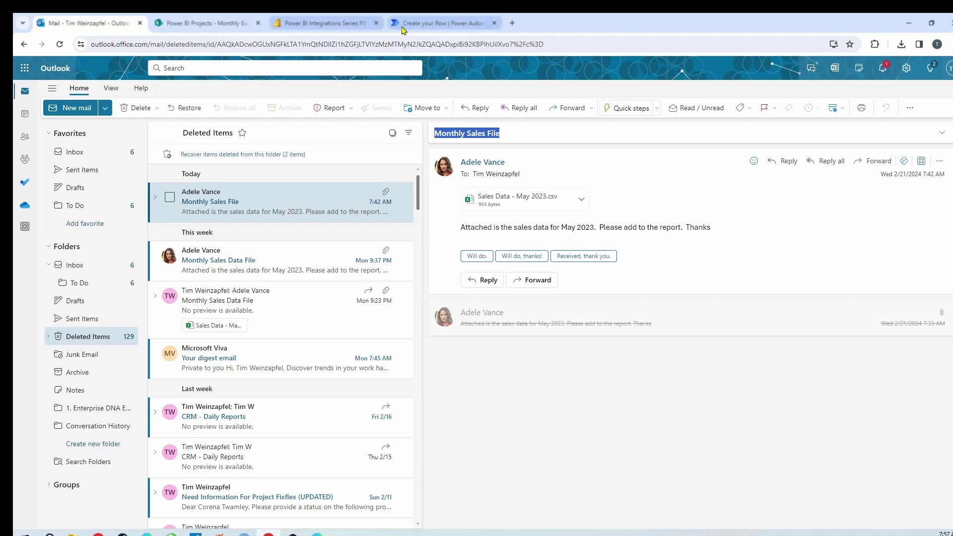
pyautogui.click(421, 23)
pyautogui.click(497, 257)
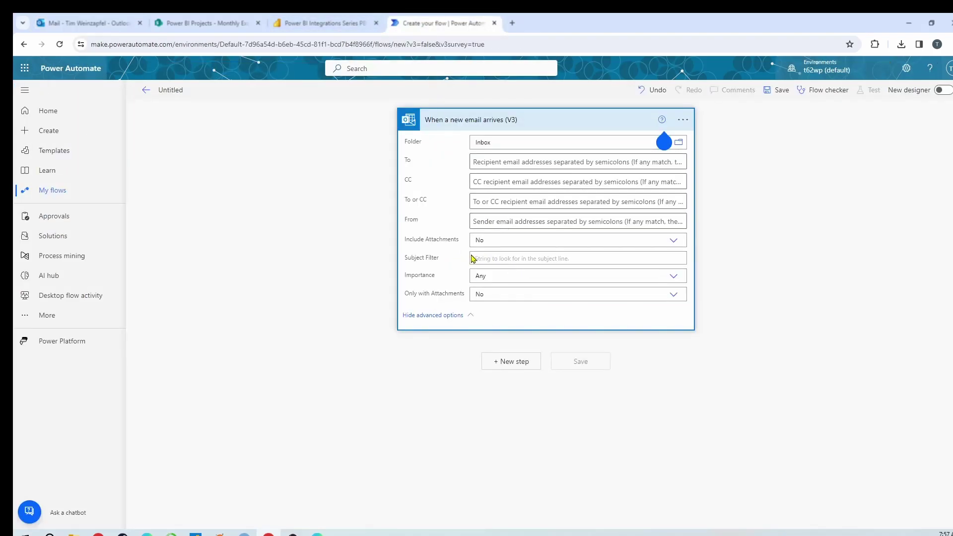
pyautogui.write('Monthly Sales File')
# Step: Set Include Attachments to Yes in the email trigger and hide its advanced options
pyautogui.click(671, 240)
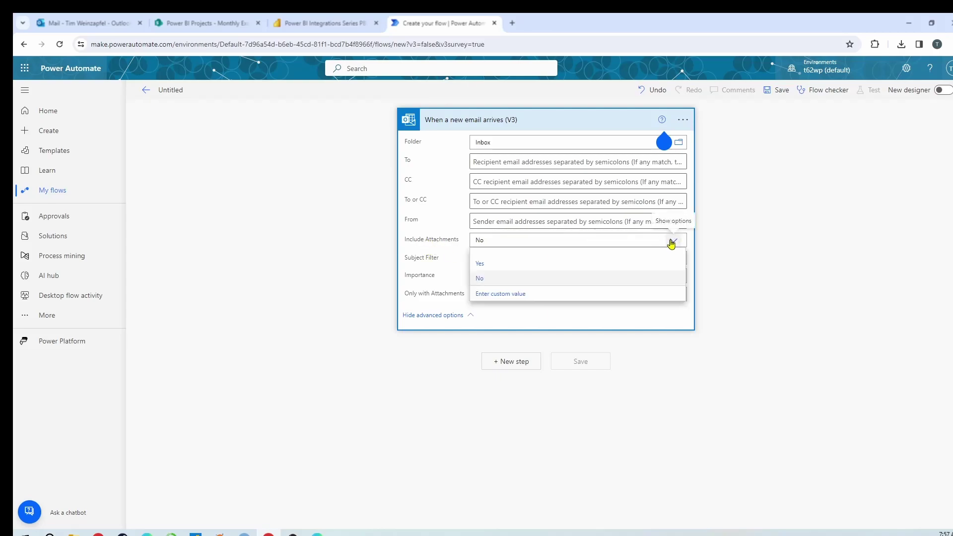
pyautogui.click(497, 271)
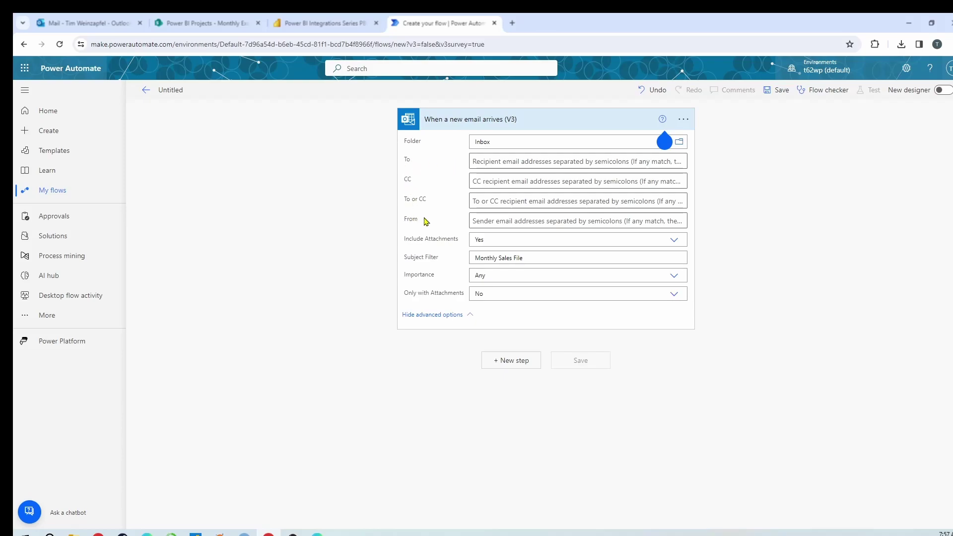
pyautogui.moveTo(492, 296)
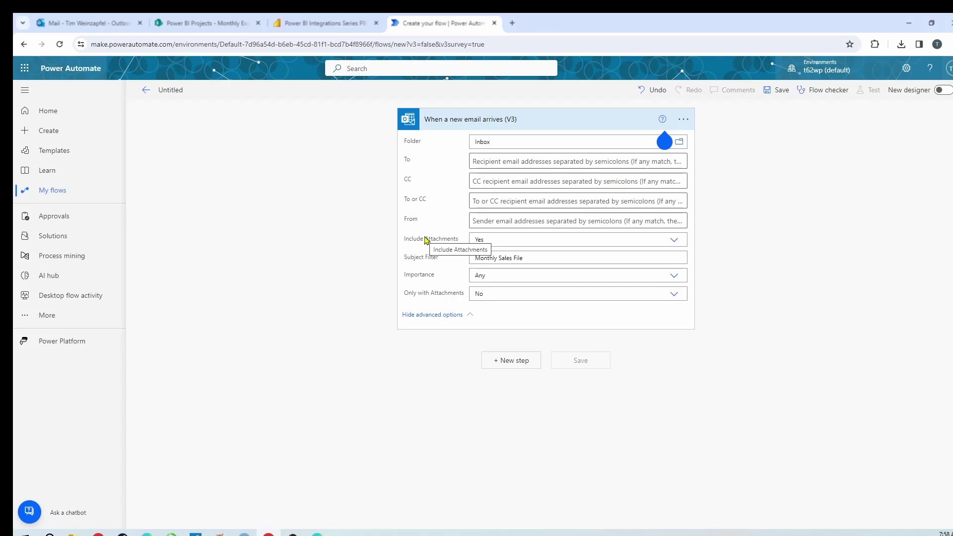
pyautogui.click(450, 315)
# Step: Add the SharePoint Create file action after the email trigger
pyautogui.click(508, 210)
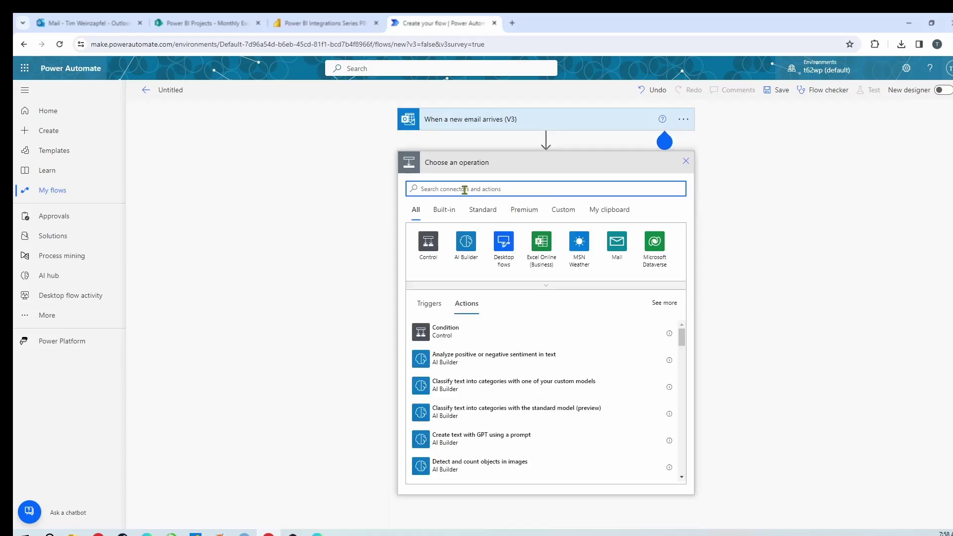
pyautogui.write('sharepoint')
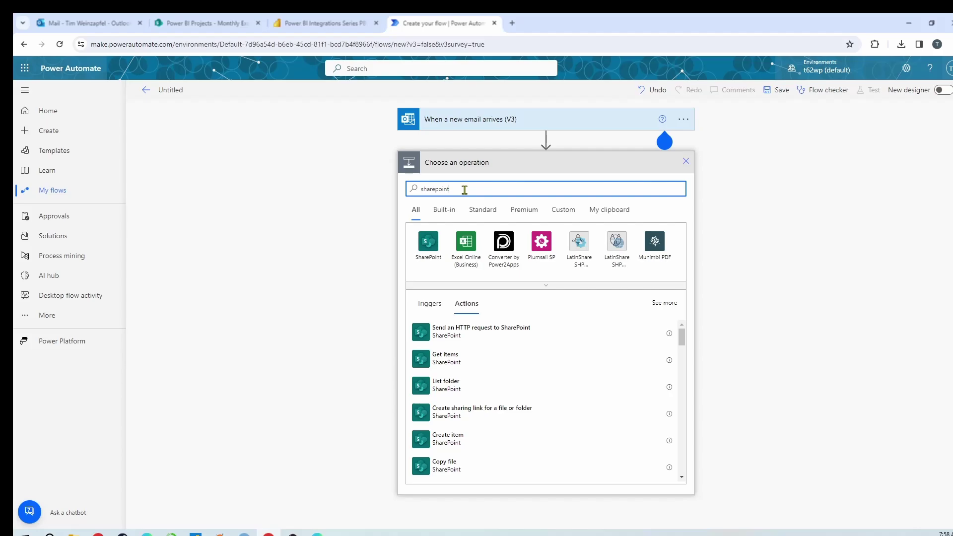
pyautogui.click(429, 244)
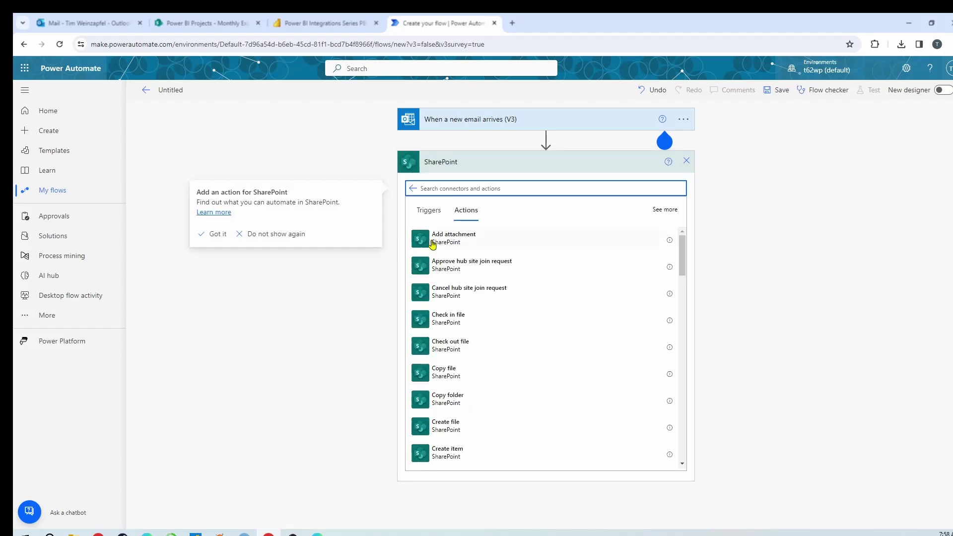
pyautogui.write('create')
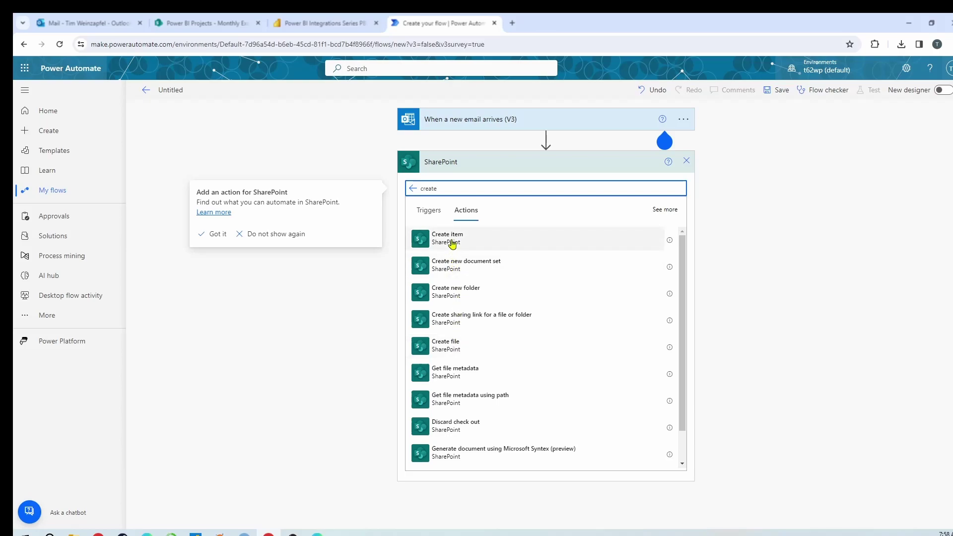
pyautogui.click(450, 350)
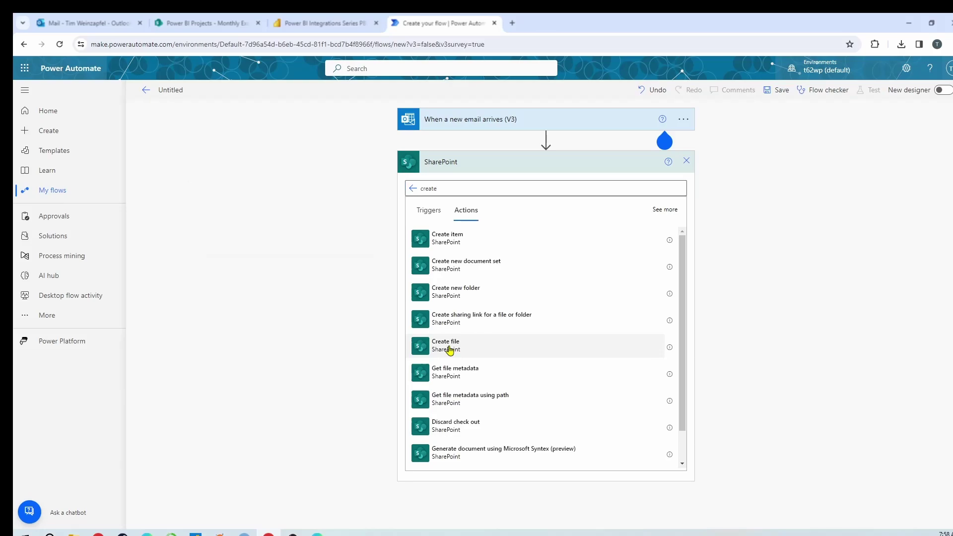
pyautogui.click(450, 350)
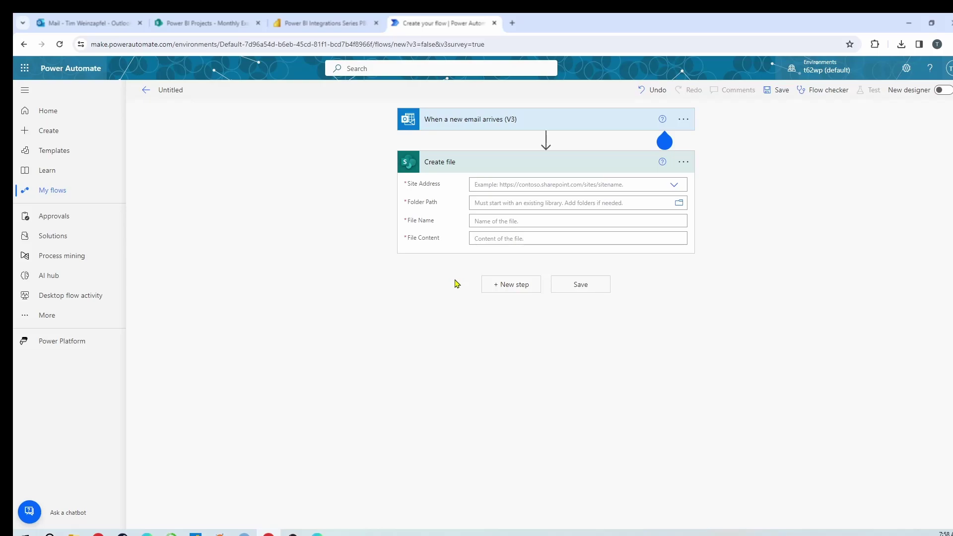
# Step: Configure Create file with site Power BI Projects, folder path /Training Library/Monthly Excel Files, and the trigger's Attachments Name as file name
pyautogui.click(671, 186)
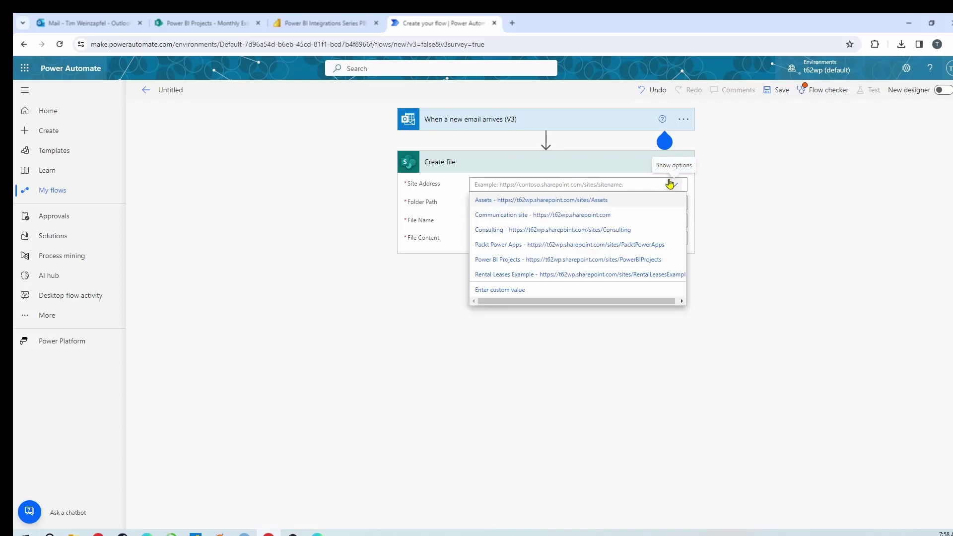
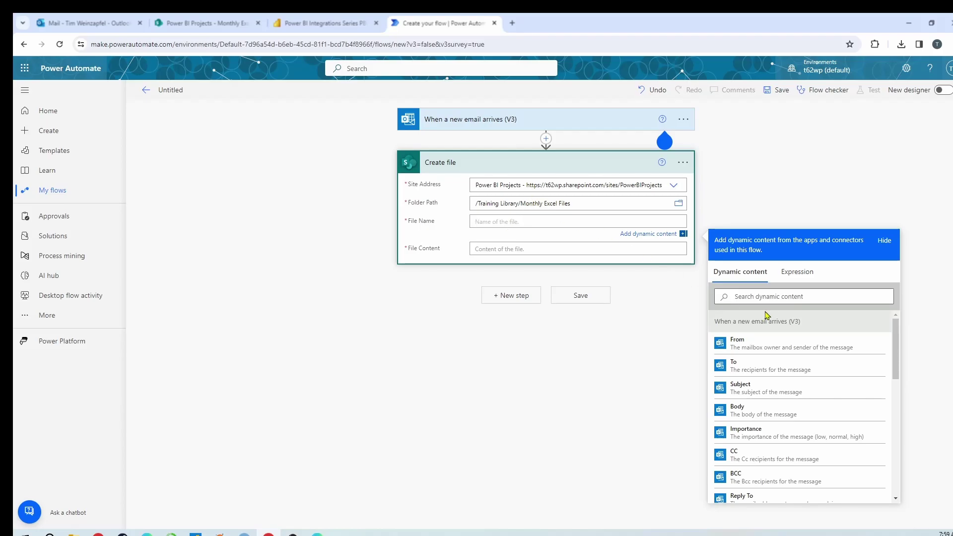
pyautogui.scroll(-3, 813, 380)
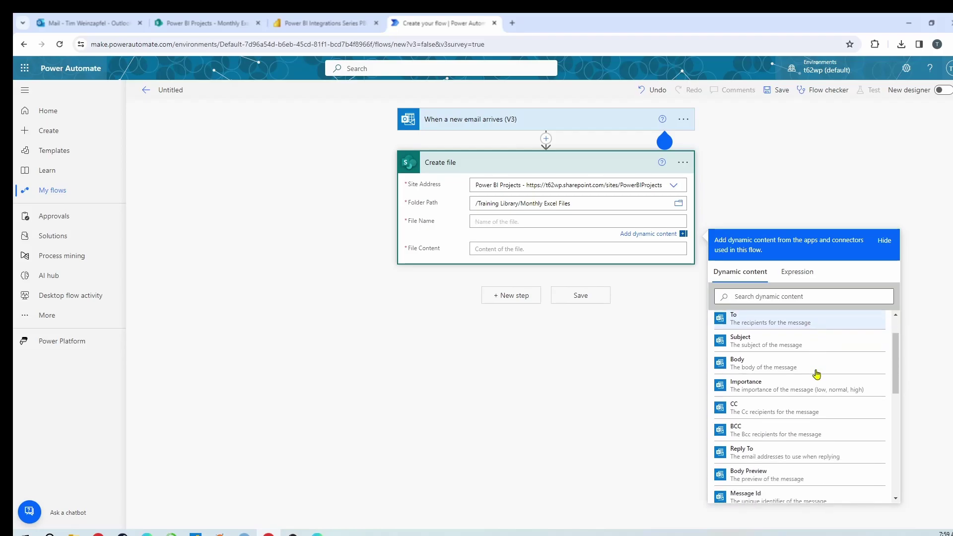
pyautogui.scroll(-5, 810, 397)
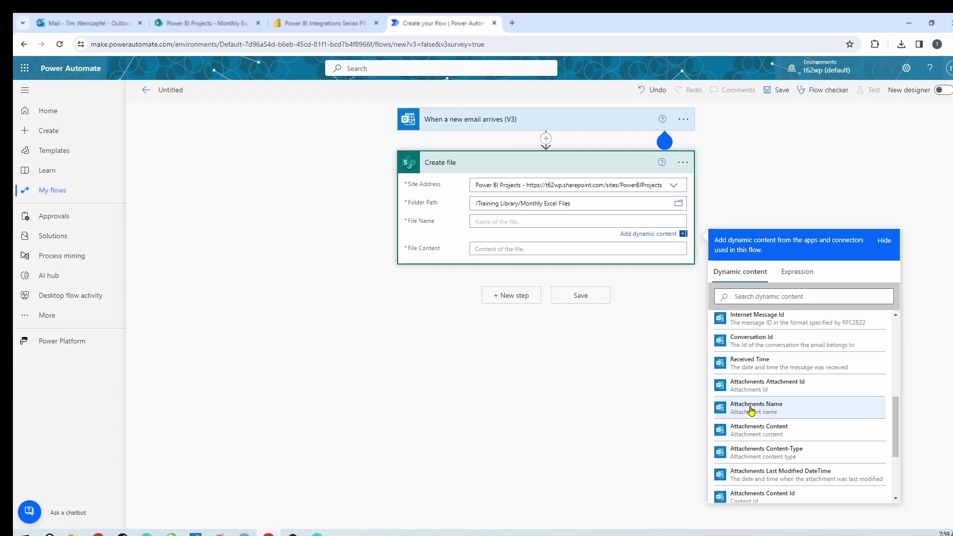
pyautogui.click(751, 409)
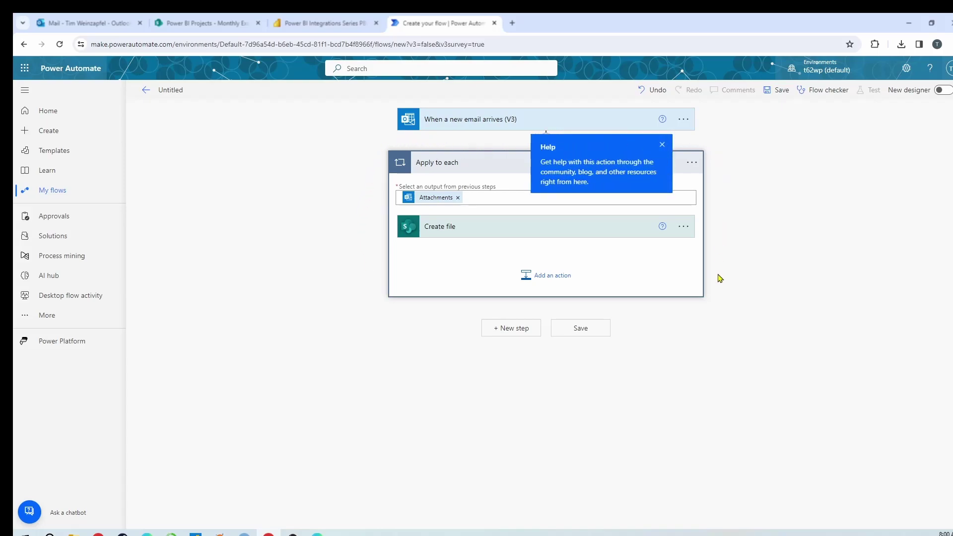
# Step: Dismiss the help tip and expand the Create file action inside the Apply to each loop
pyautogui.click(661, 145)
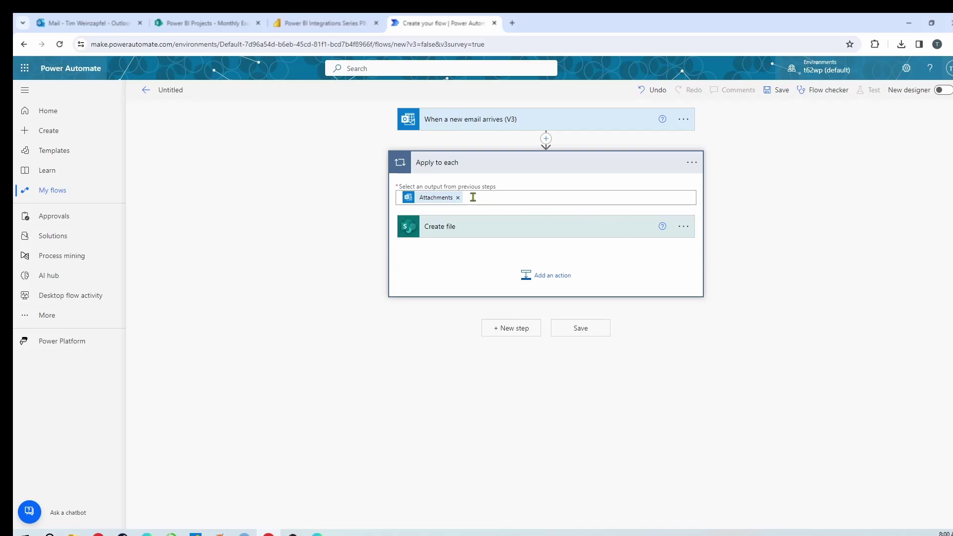
pyautogui.moveTo(443, 200)
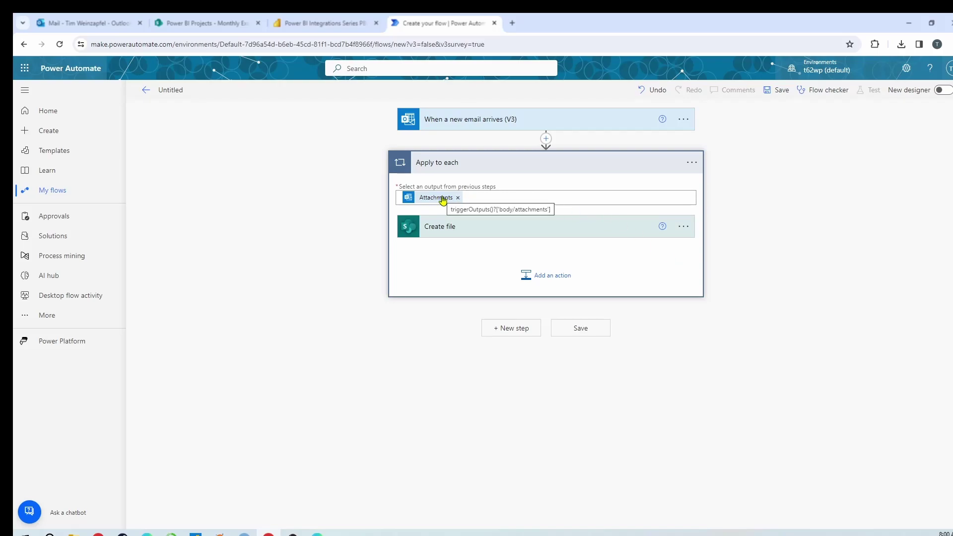
pyautogui.click(469, 234)
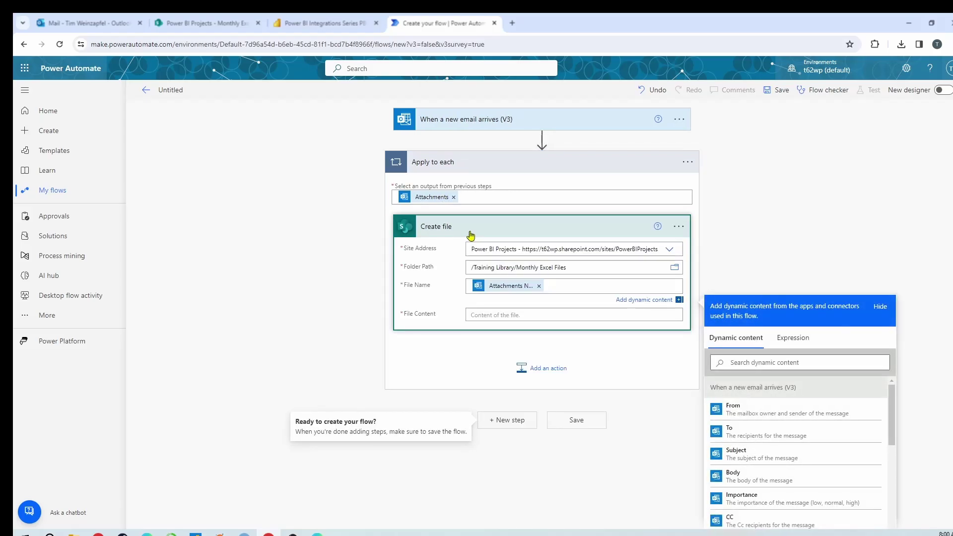
# Step: Try the fixed file name Sales Data.xlsx in place of Attachments Name, change its extension to csv, and clear the field
pyautogui.moveTo(505, 291)
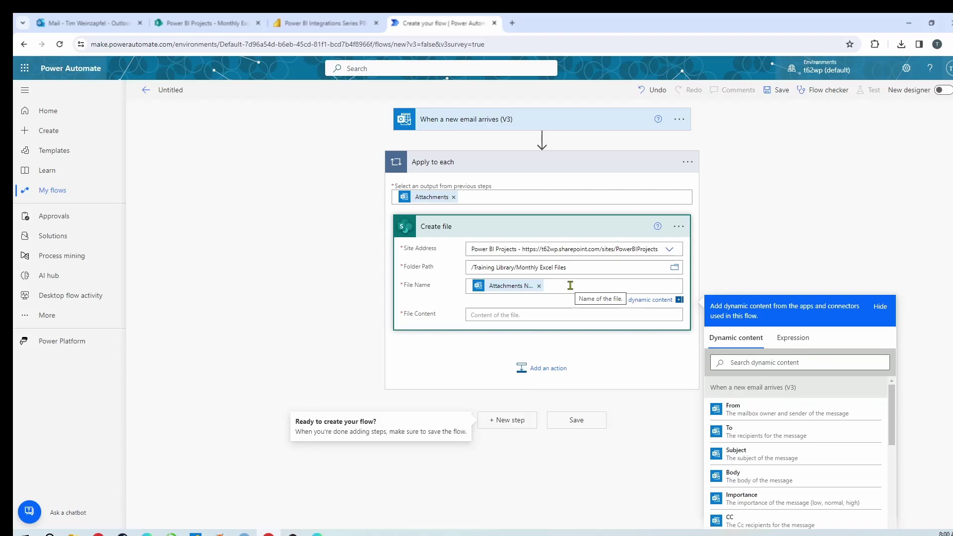
pyautogui.click(538, 285)
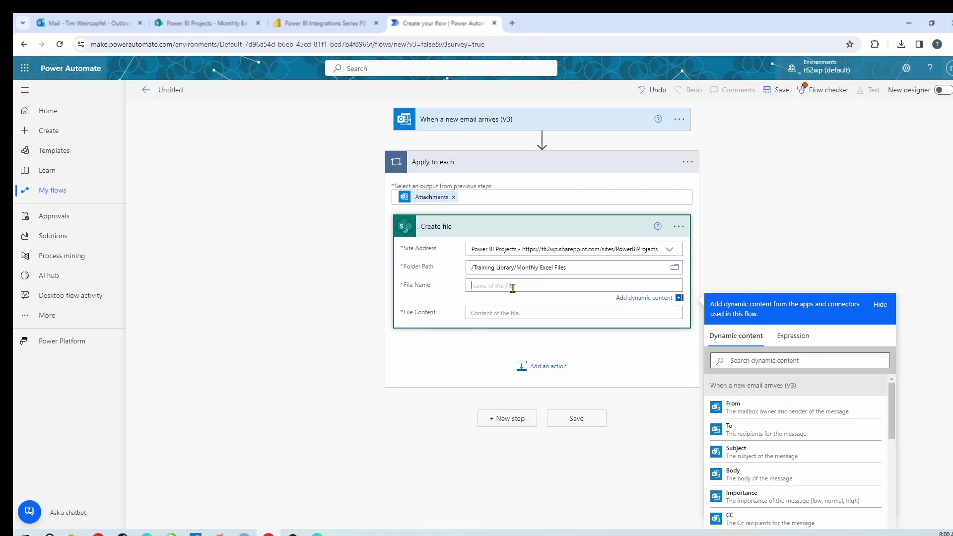
pyautogui.write('Sales Data.xlsx')
pyautogui.press('BackSpace')
pyautogui.press('BackSpace')
pyautogui.press('BackSpace')
pyautogui.press('BackSpace')
pyautogui.write('csv')
pyautogui.hotkey('ctrl', 'a')
pyautogui.press('BackSpace')
# Step: Set the Create file action's File Name to Attachments Name and its File Content to Attachments Content from the email trigger
pyautogui.scroll(-1, 784, 472)
pyautogui.scroll(-3, 784, 472)
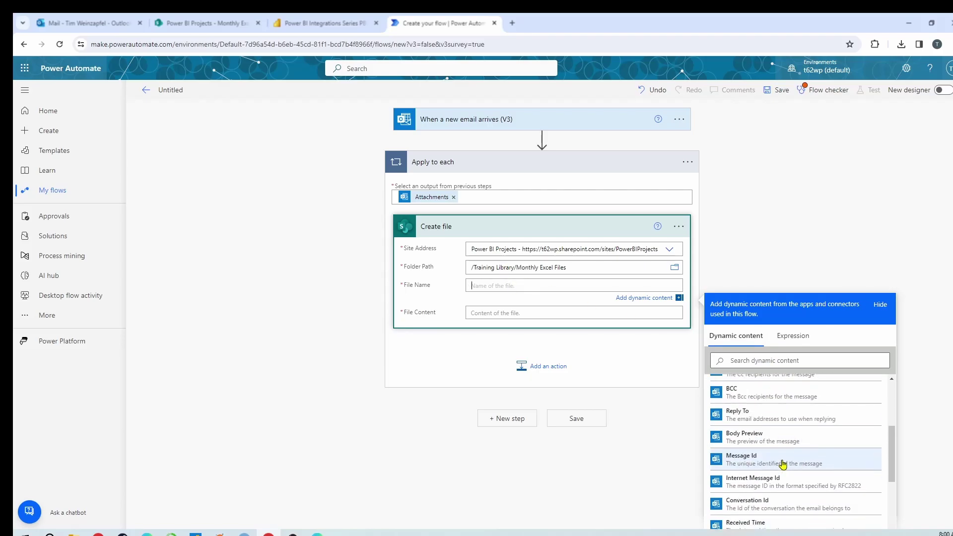
pyautogui.scroll(-2, 786, 471)
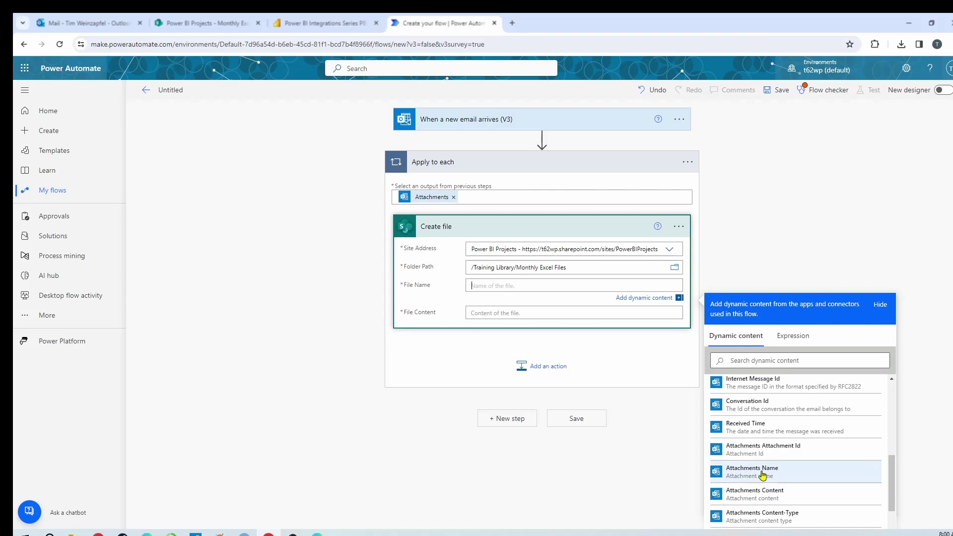
pyautogui.click(764, 474)
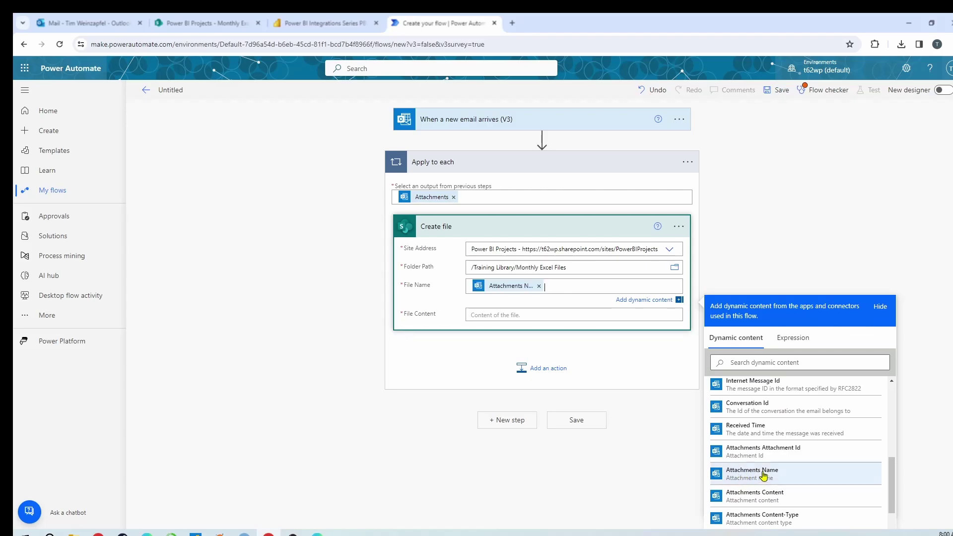
pyautogui.click(488, 315)
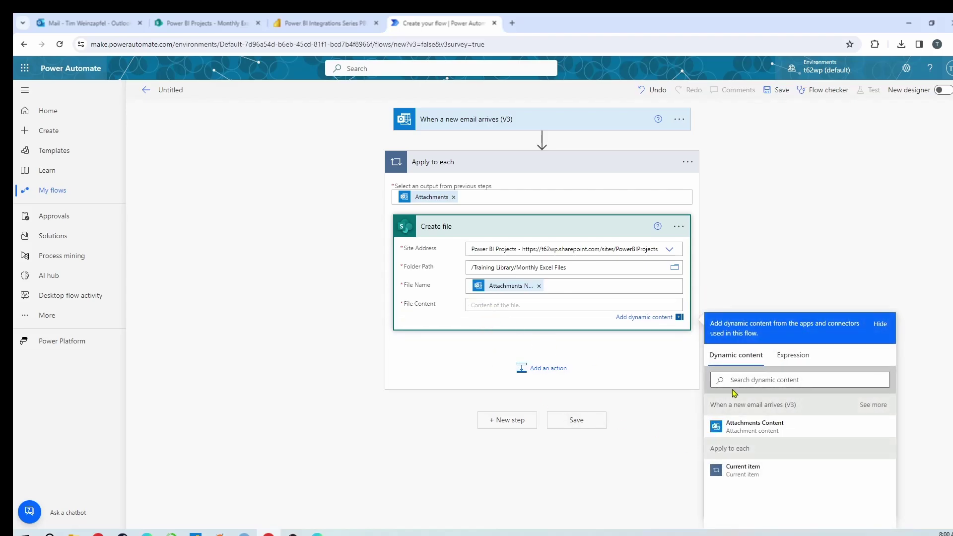
pyautogui.click(766, 427)
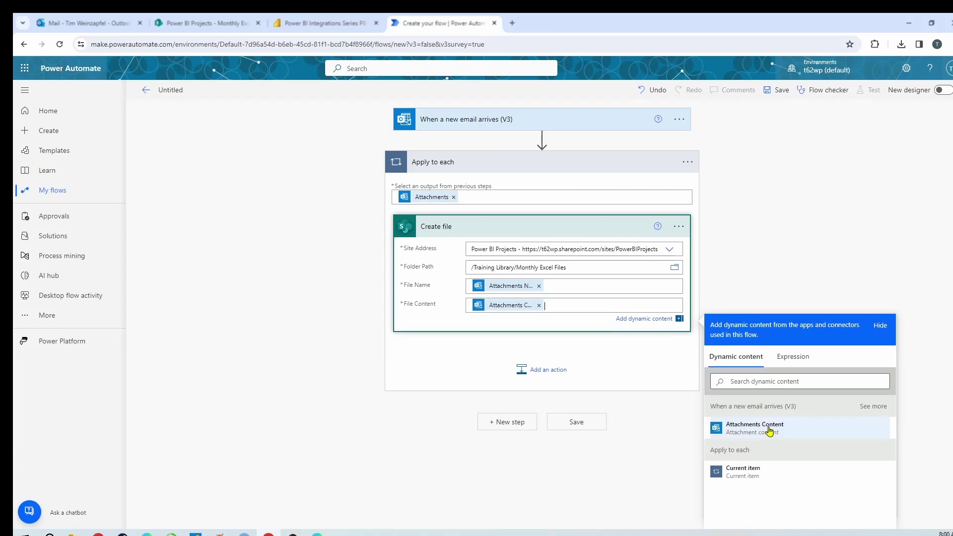
pyautogui.click(829, 246)
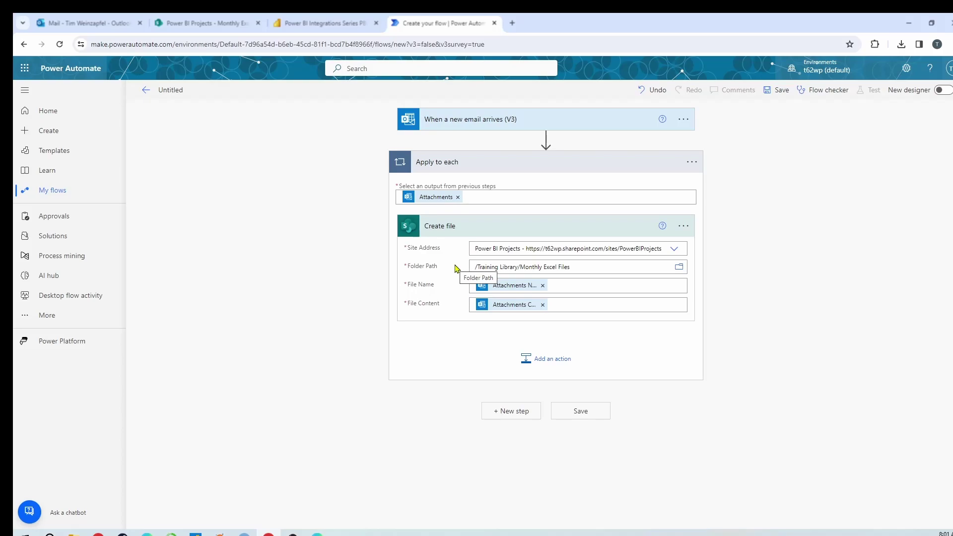
# Step: Add the Power BI Refresh a dataset action below the Apply to each loop
pyautogui.click(511, 413)
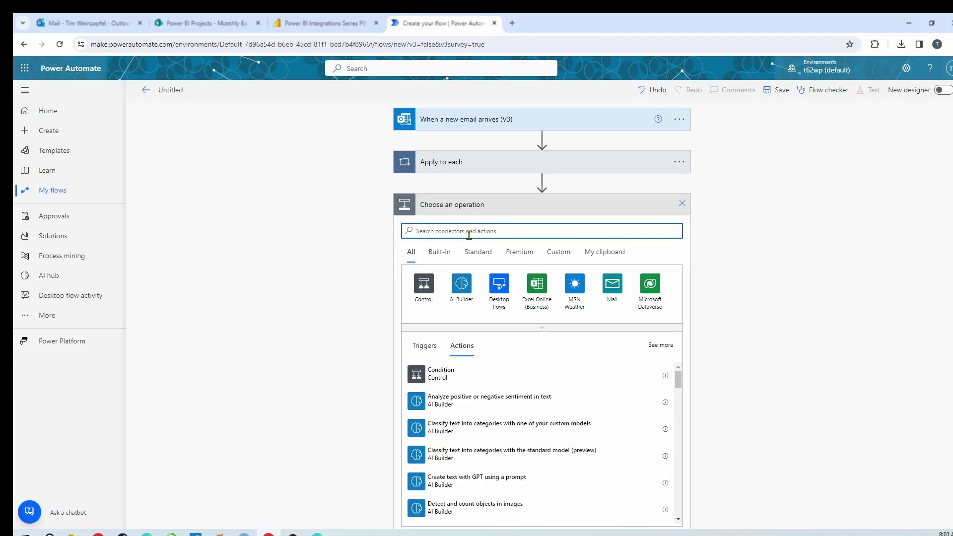
pyautogui.write('power bi')
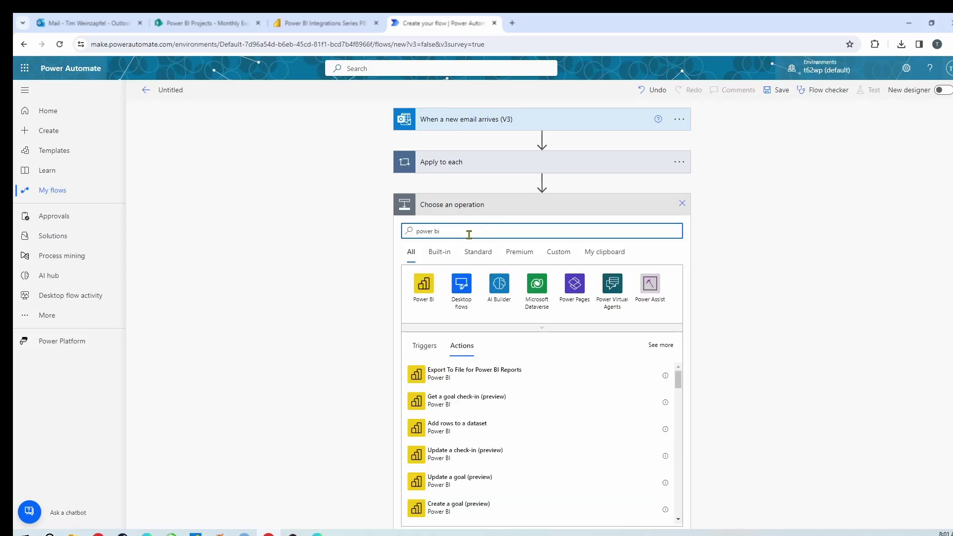
pyautogui.click(423, 285)
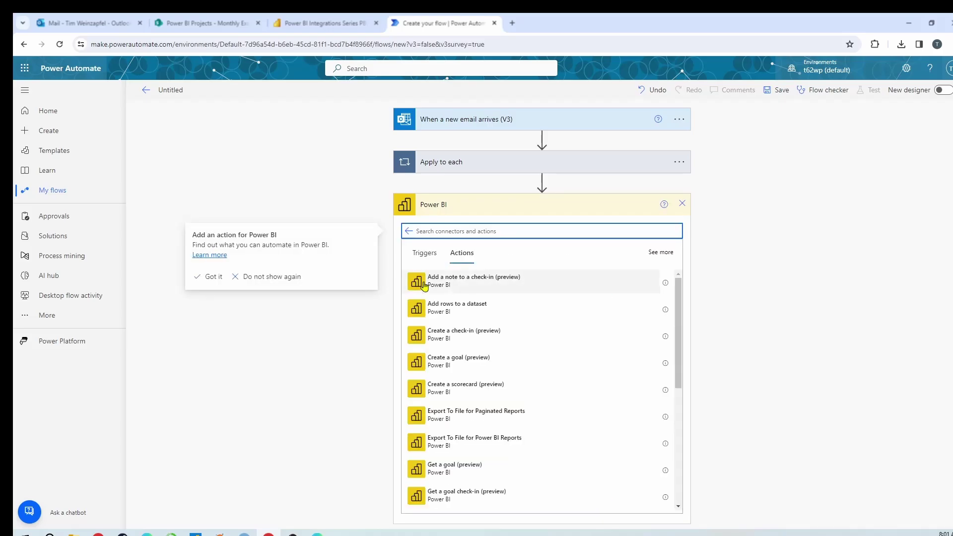
pyautogui.write('refrfe')
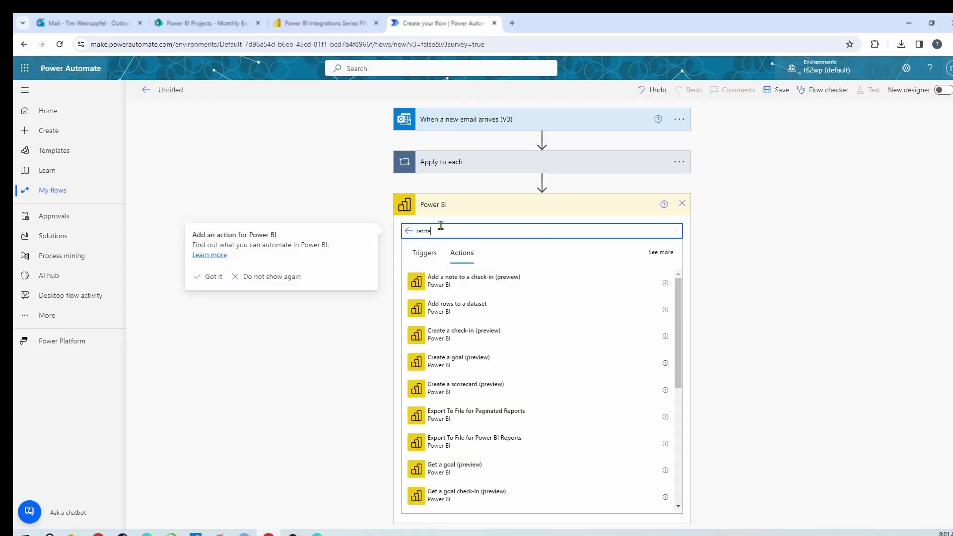
pyautogui.press('BackSpace')
pyautogui.press('BackSpace')
pyautogui.write('esh')
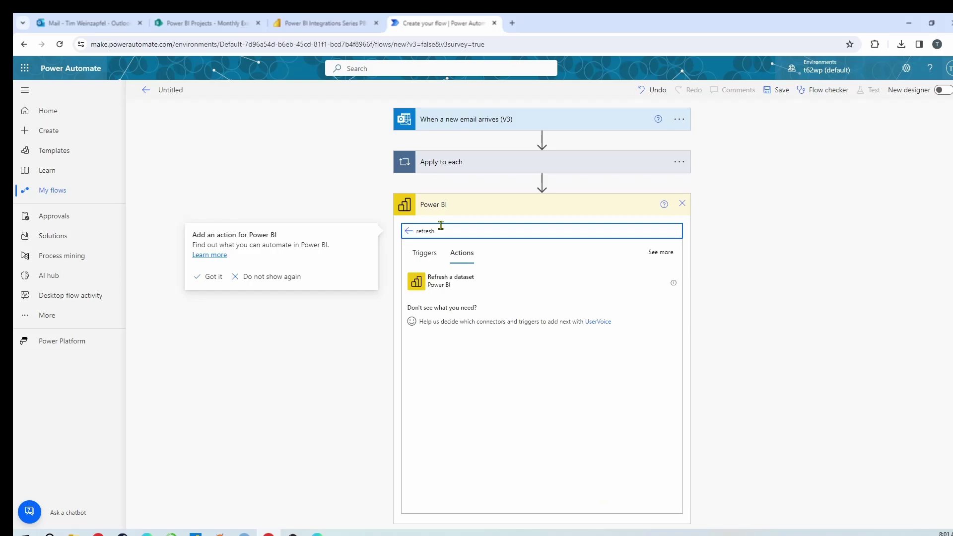
pyautogui.click(445, 288)
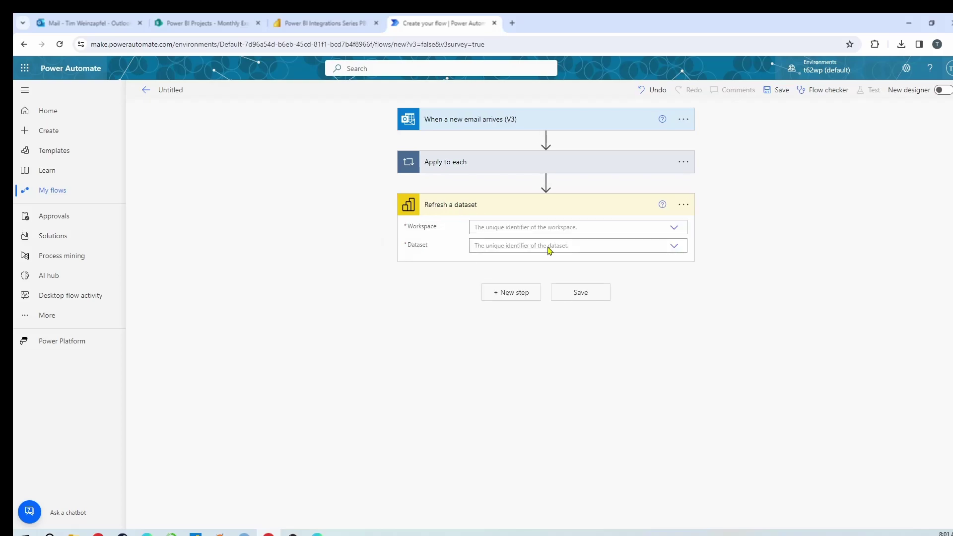
# Step: Set the dataset refresh to workspace My Workspace and dataset Power BI Integrations Series PBI (Ep10)
pyautogui.click(675, 228)
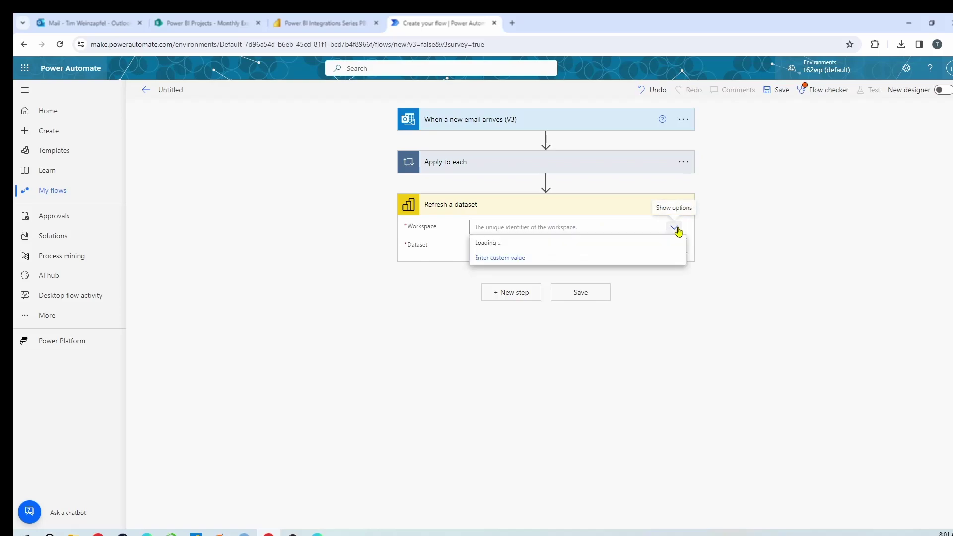
pyautogui.click(499, 243)
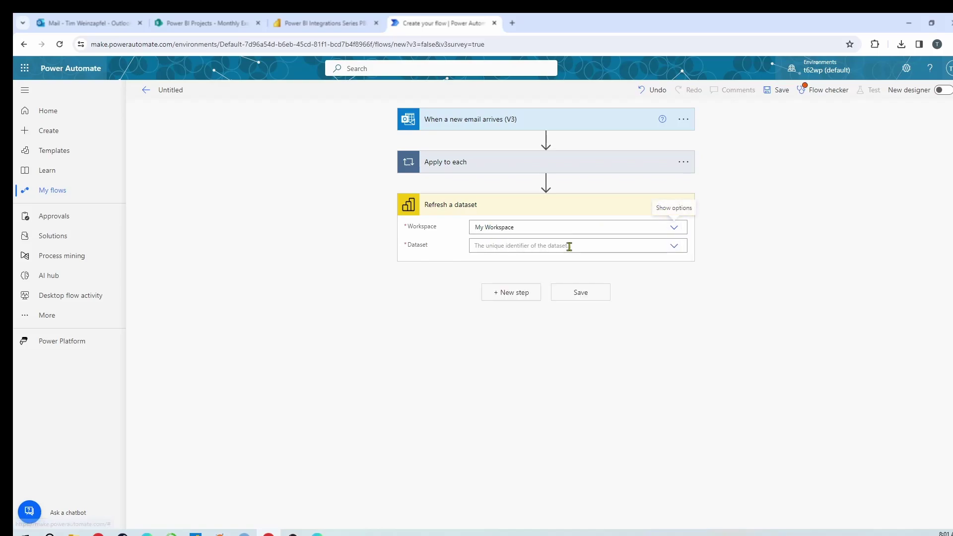
pyautogui.click(674, 246)
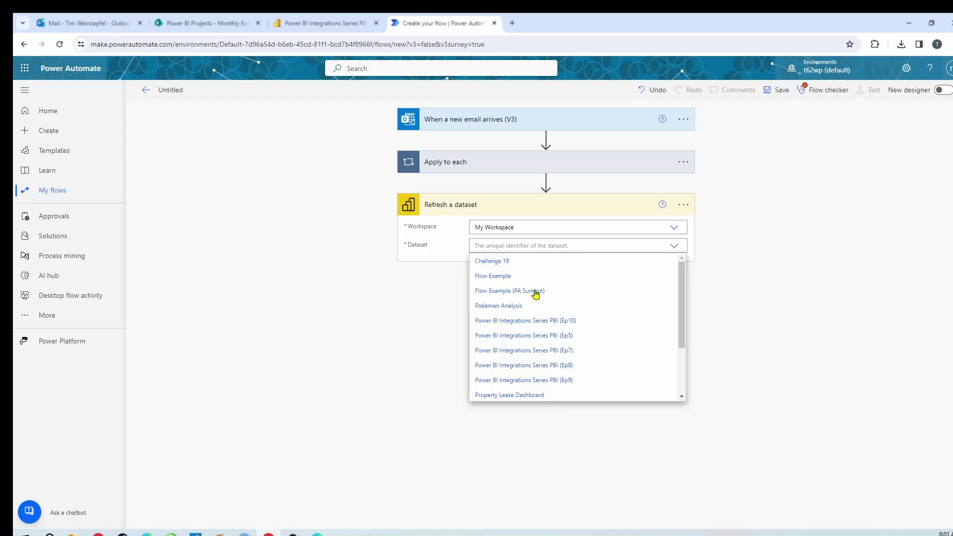
pyautogui.click(553, 323)
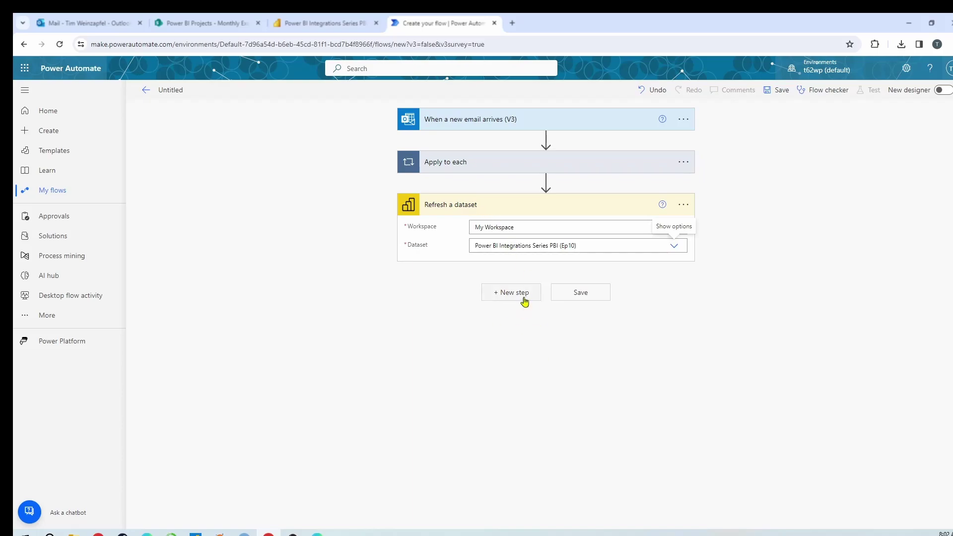
# Step: Add the Office 365 Outlook action Delete email (V2) after the dataset refresh
pyautogui.click(506, 297)
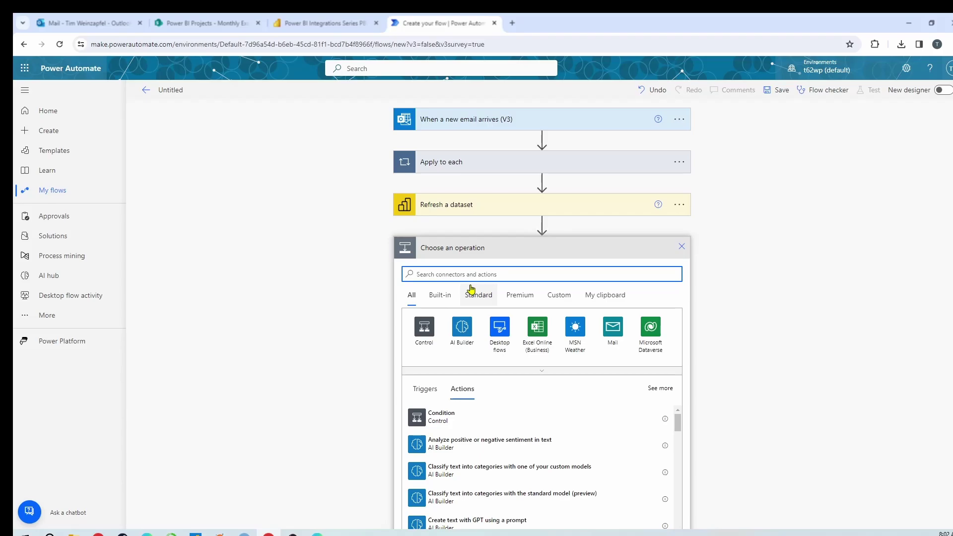
pyautogui.write('out')
pyautogui.press('BackSpace')
pyautogui.press('BackSpace')
pyautogui.press('BackSpace')
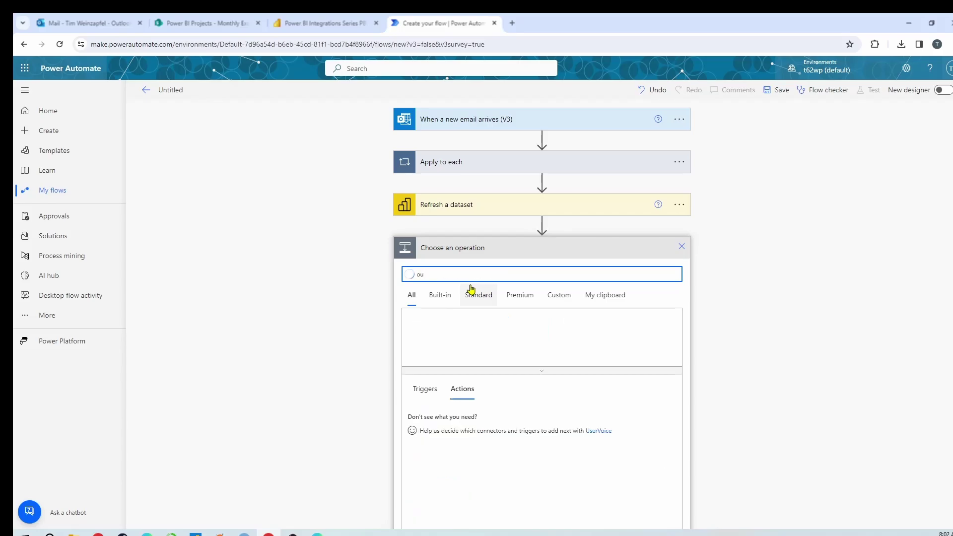
pyautogui.write('office')
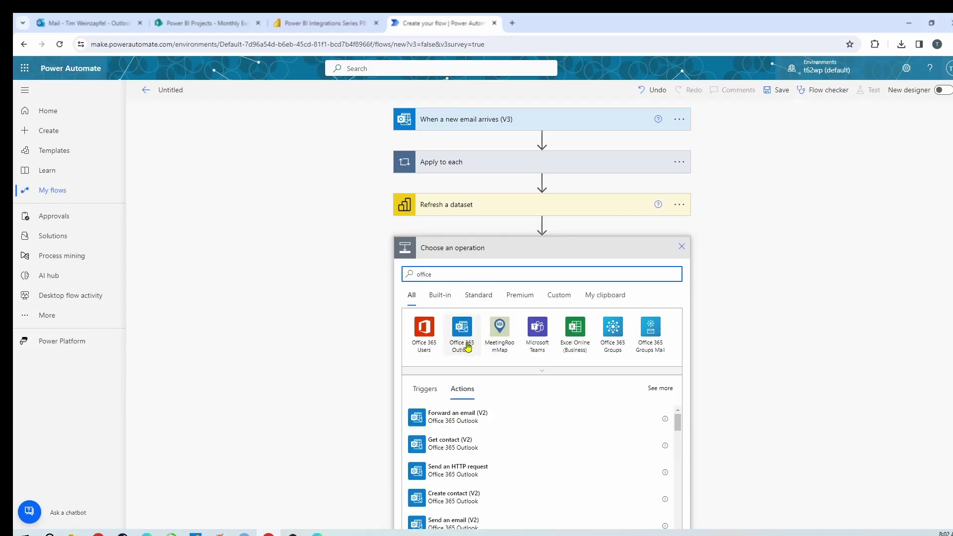
pyautogui.click(461, 346)
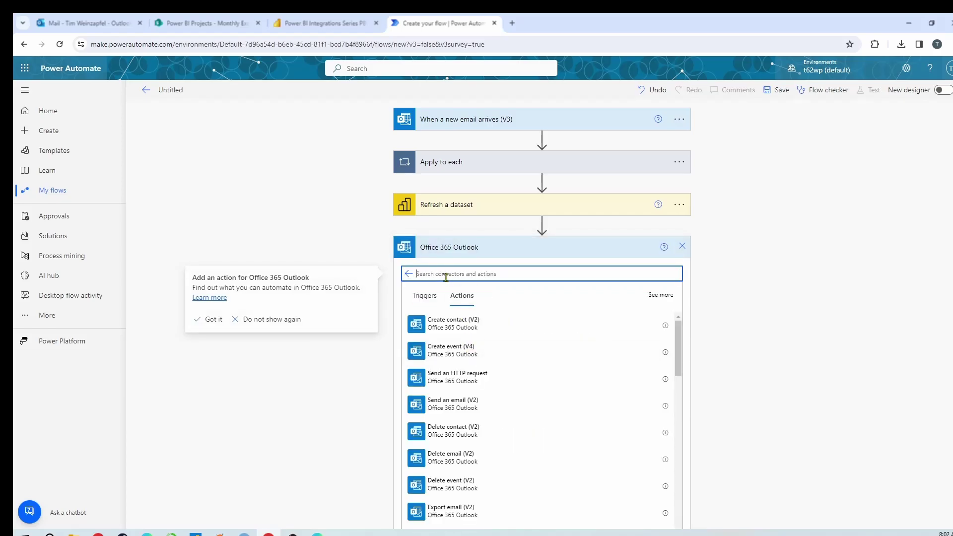
pyautogui.click(436, 462)
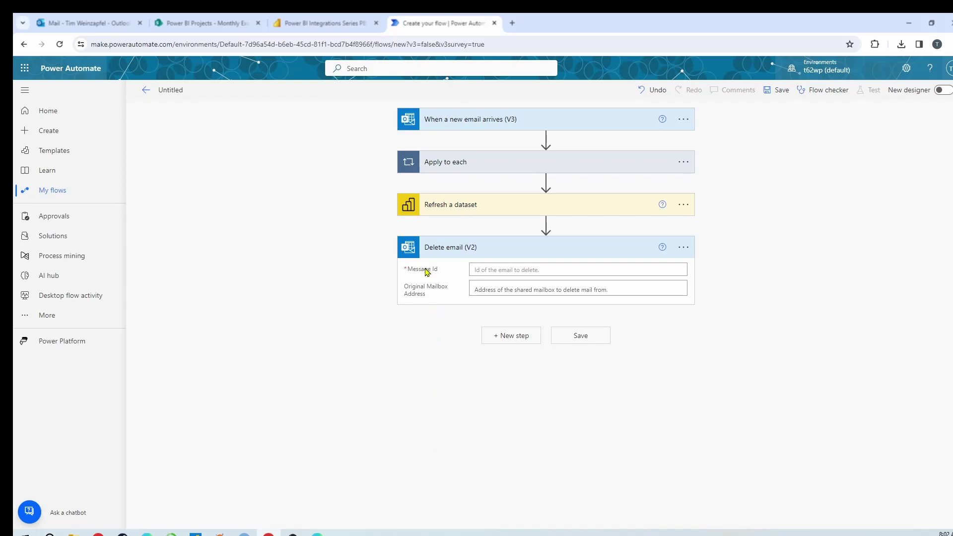
# Step: Set the Delete email action's Message Id to the email trigger's Message Id dynamic content
pyautogui.click(491, 271)
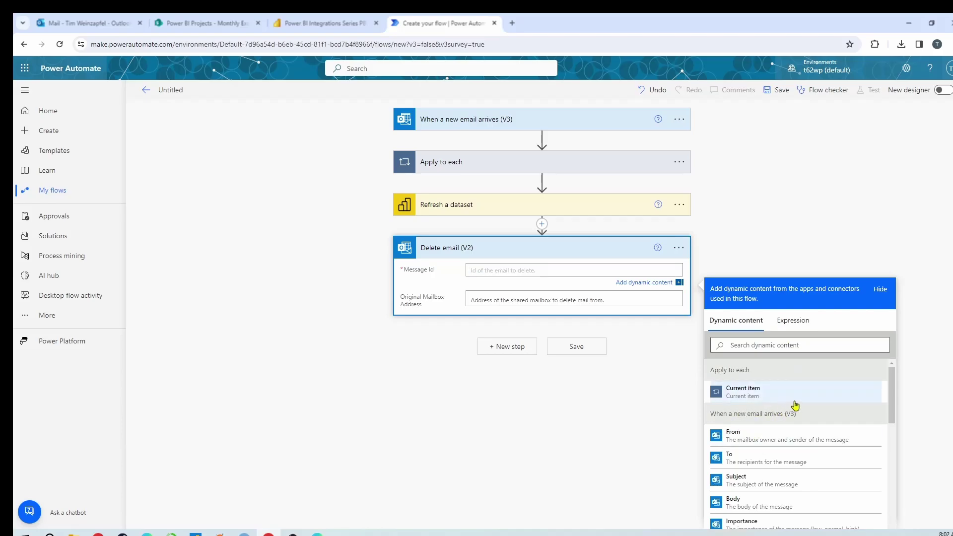
pyautogui.scroll(-5, 800, 422)
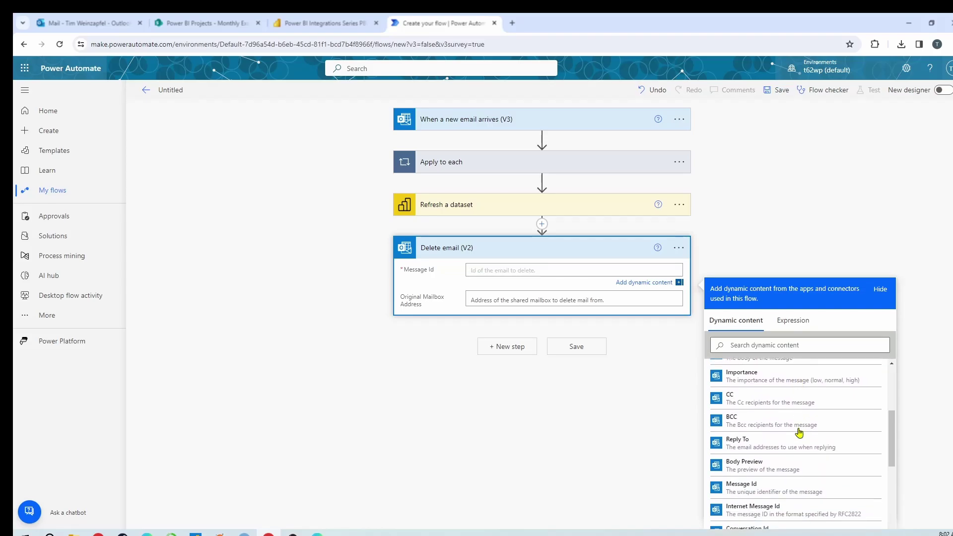
pyautogui.click(744, 440)
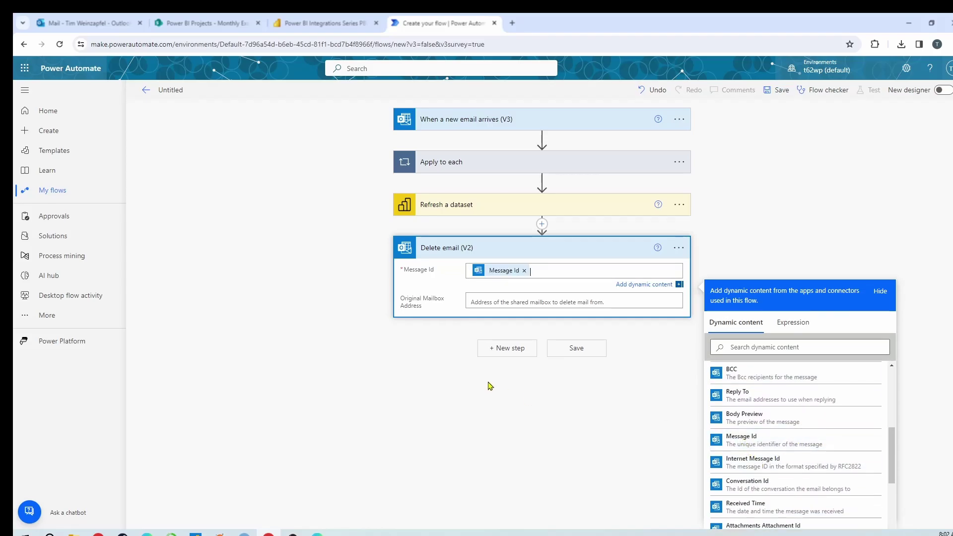